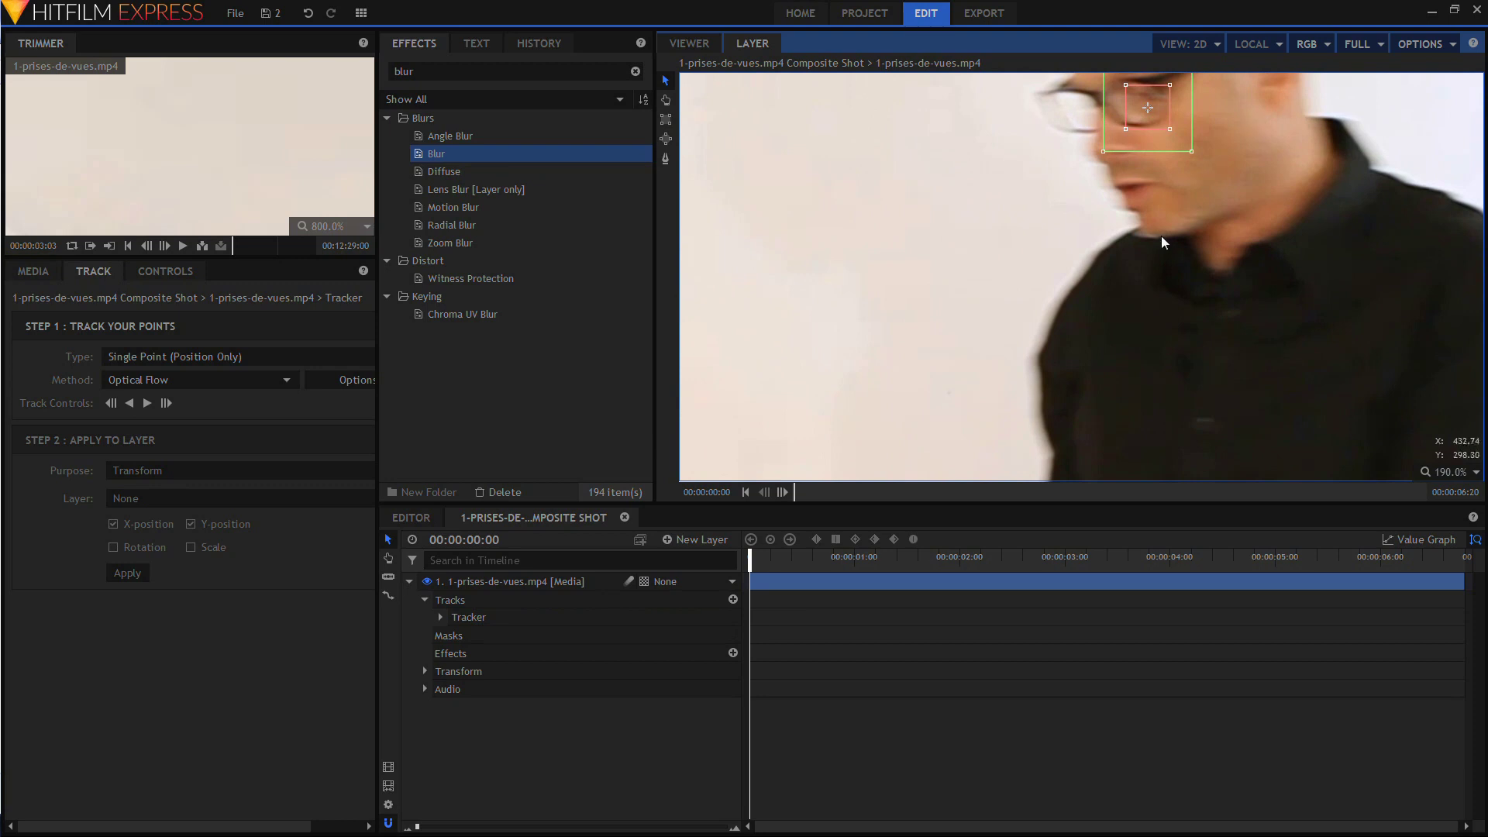
# - Place the tracking point on the temple of the man's glasses and track it forward through the whole clip
pyautogui.moveTo(1264, 138); pyautogui.dragTo(1146, 280)
pyautogui.moveTo(1043, 272); pyautogui.dragTo(1055, 249)
pyautogui.click(1450, 472)
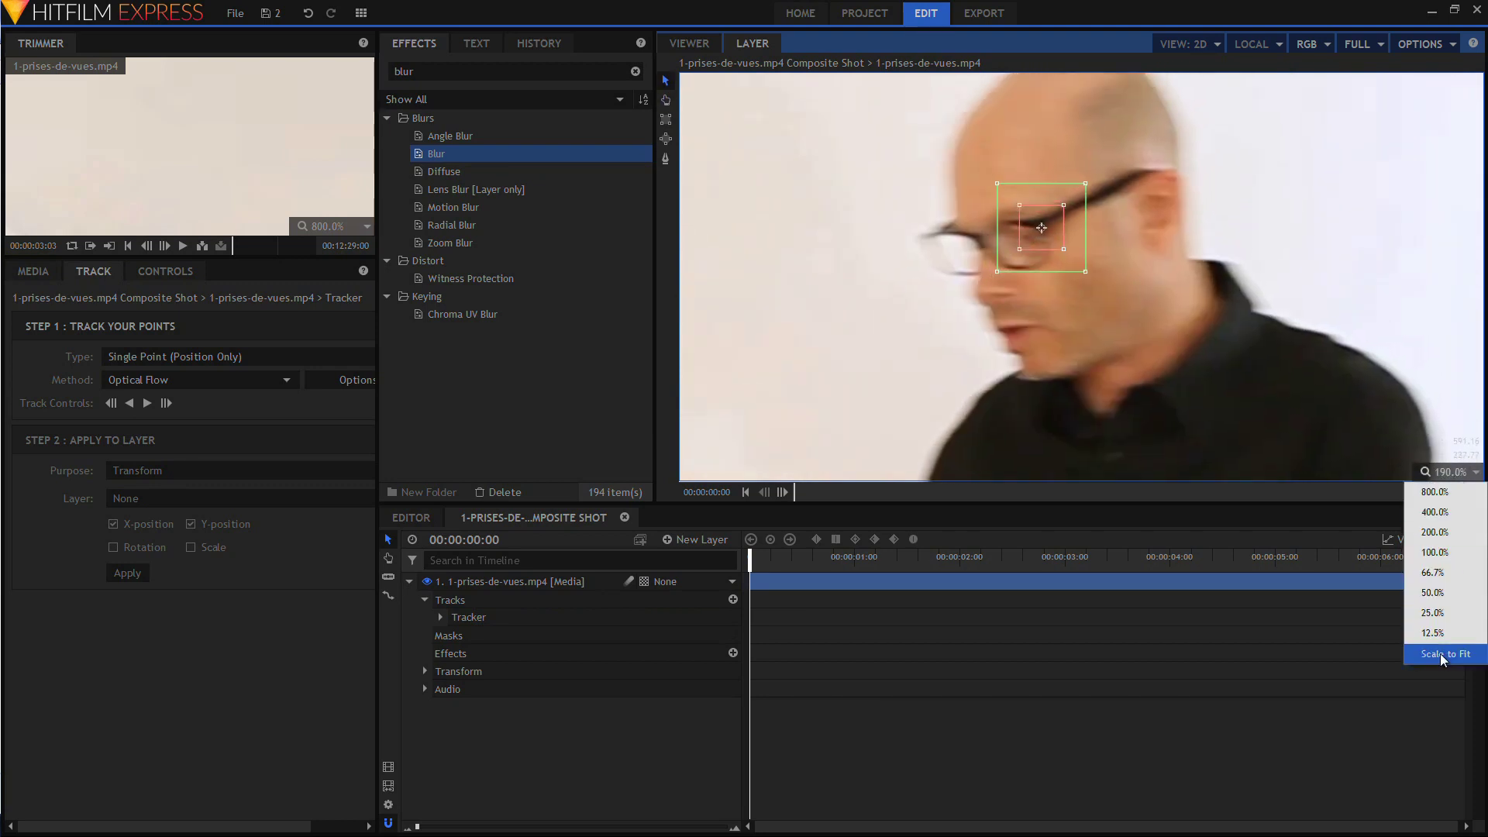
pyautogui.click(1445, 653)
pyautogui.click(148, 403)
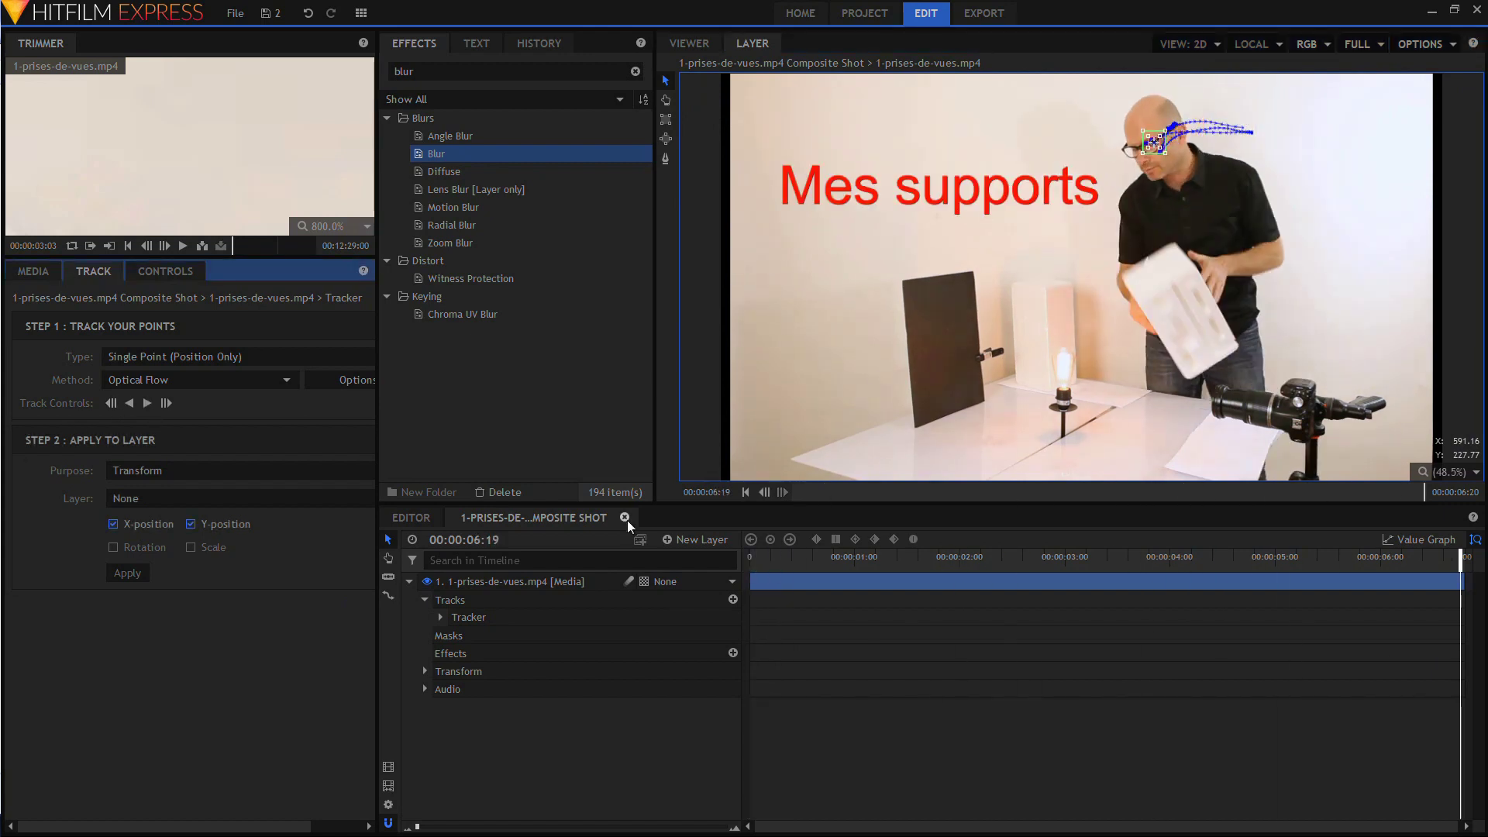
# - Add a point layer and apply the tracker's X and Y position data to its transform
pyautogui.click(700, 541)
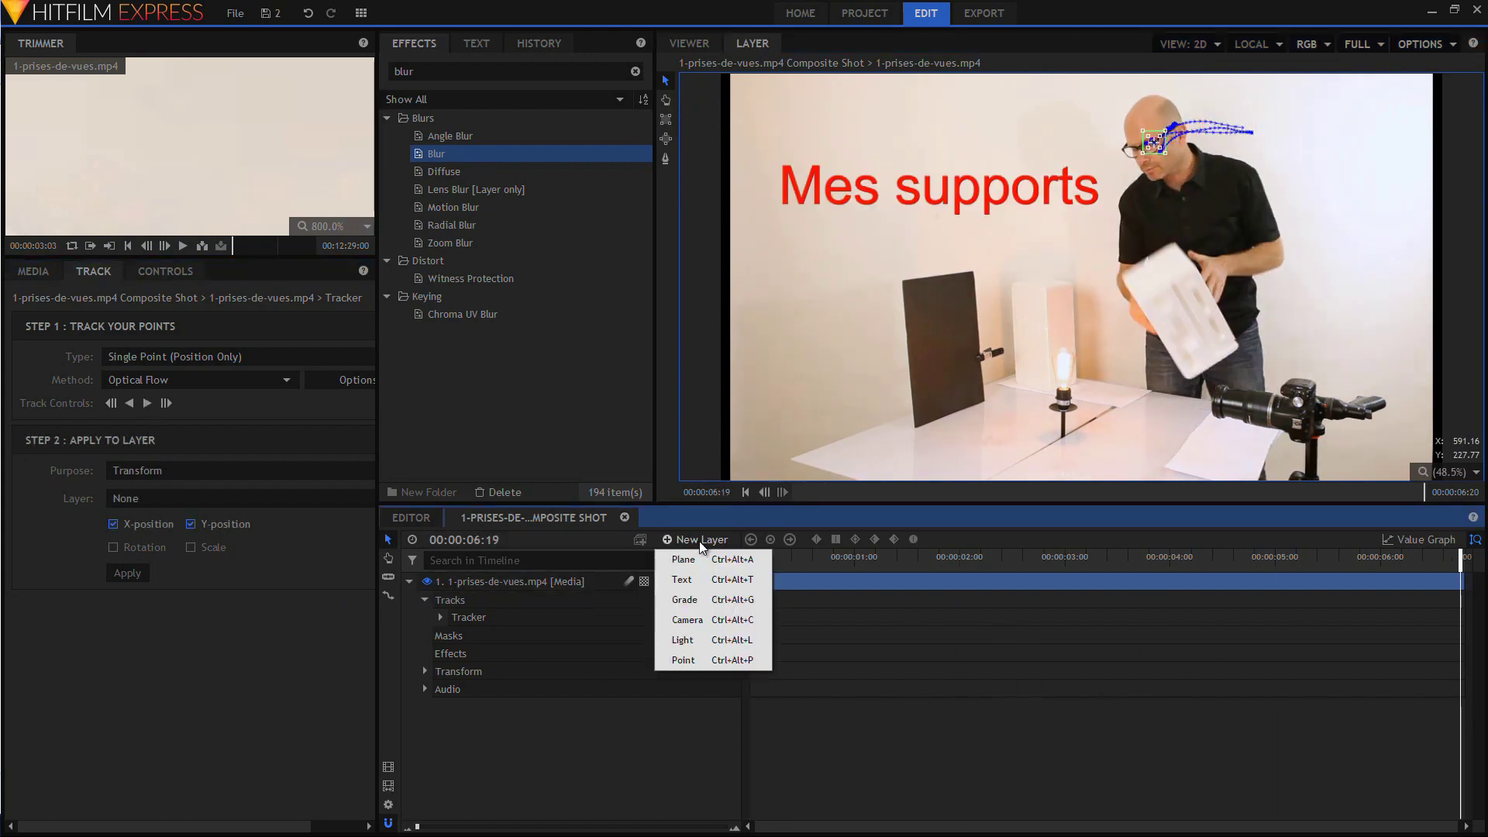
pyautogui.click(692, 670)
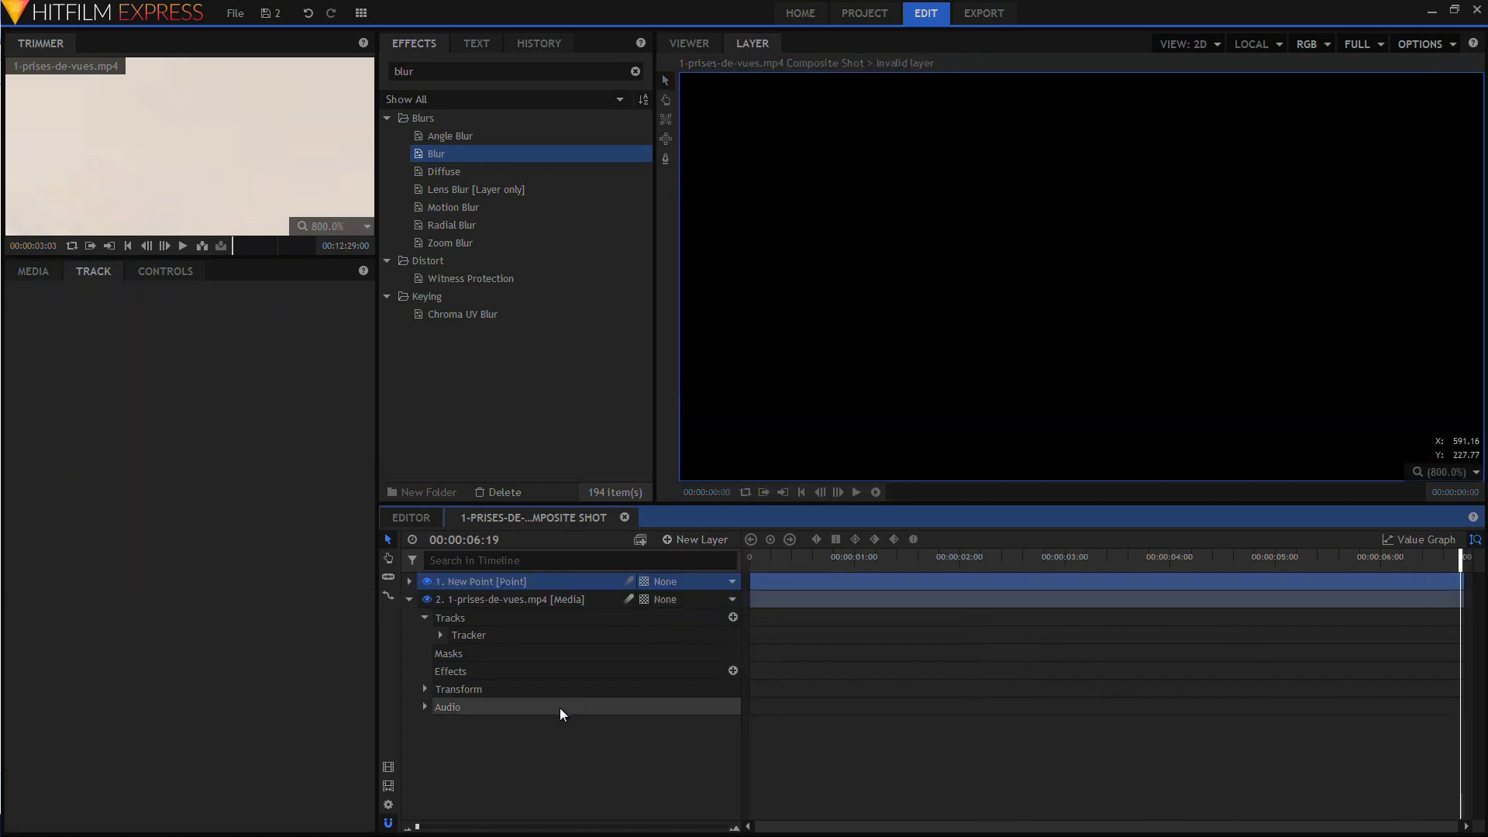
pyautogui.click(493, 636)
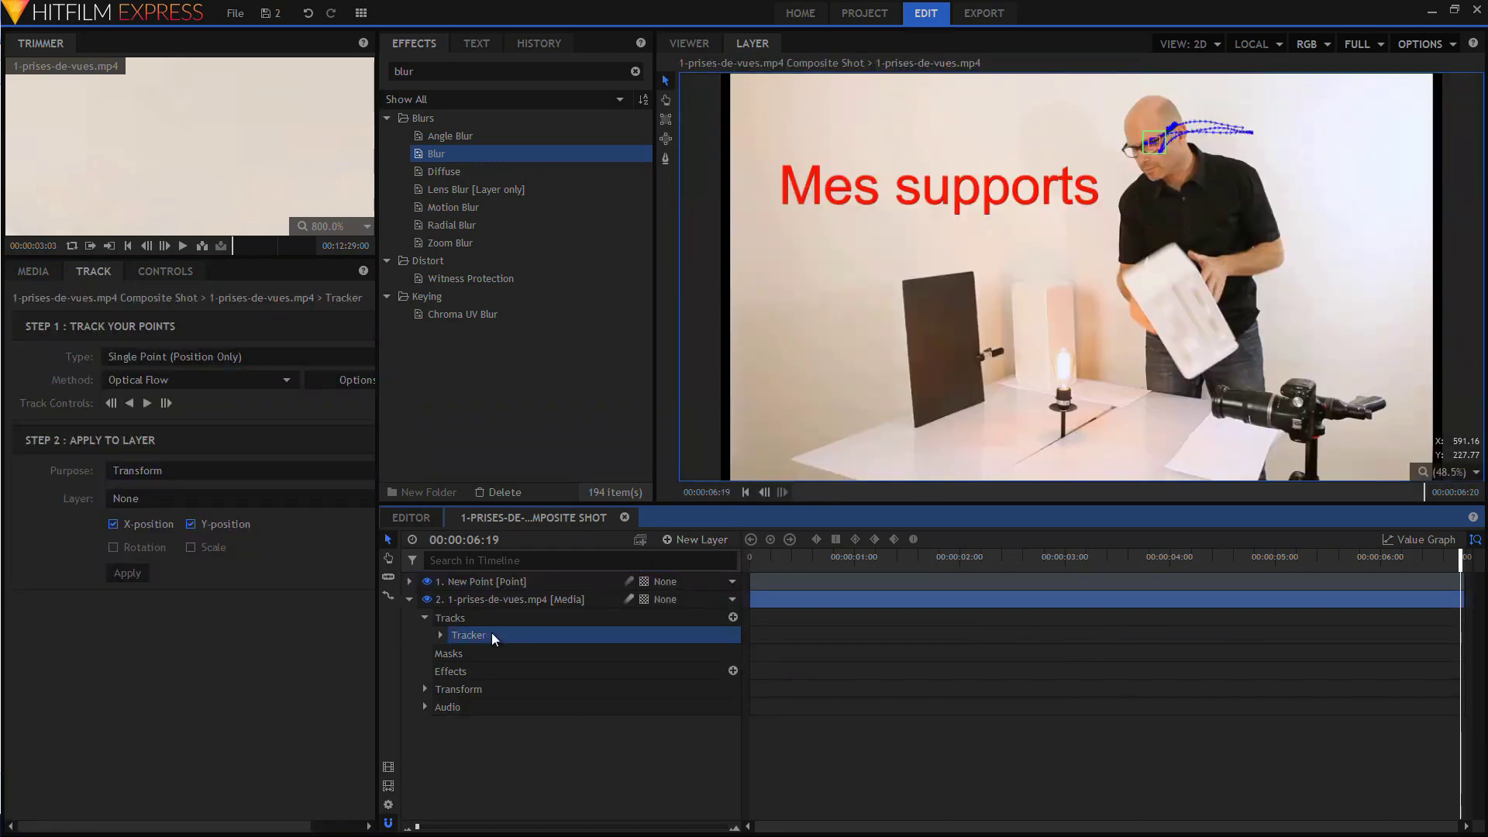
pyautogui.click(147, 500)
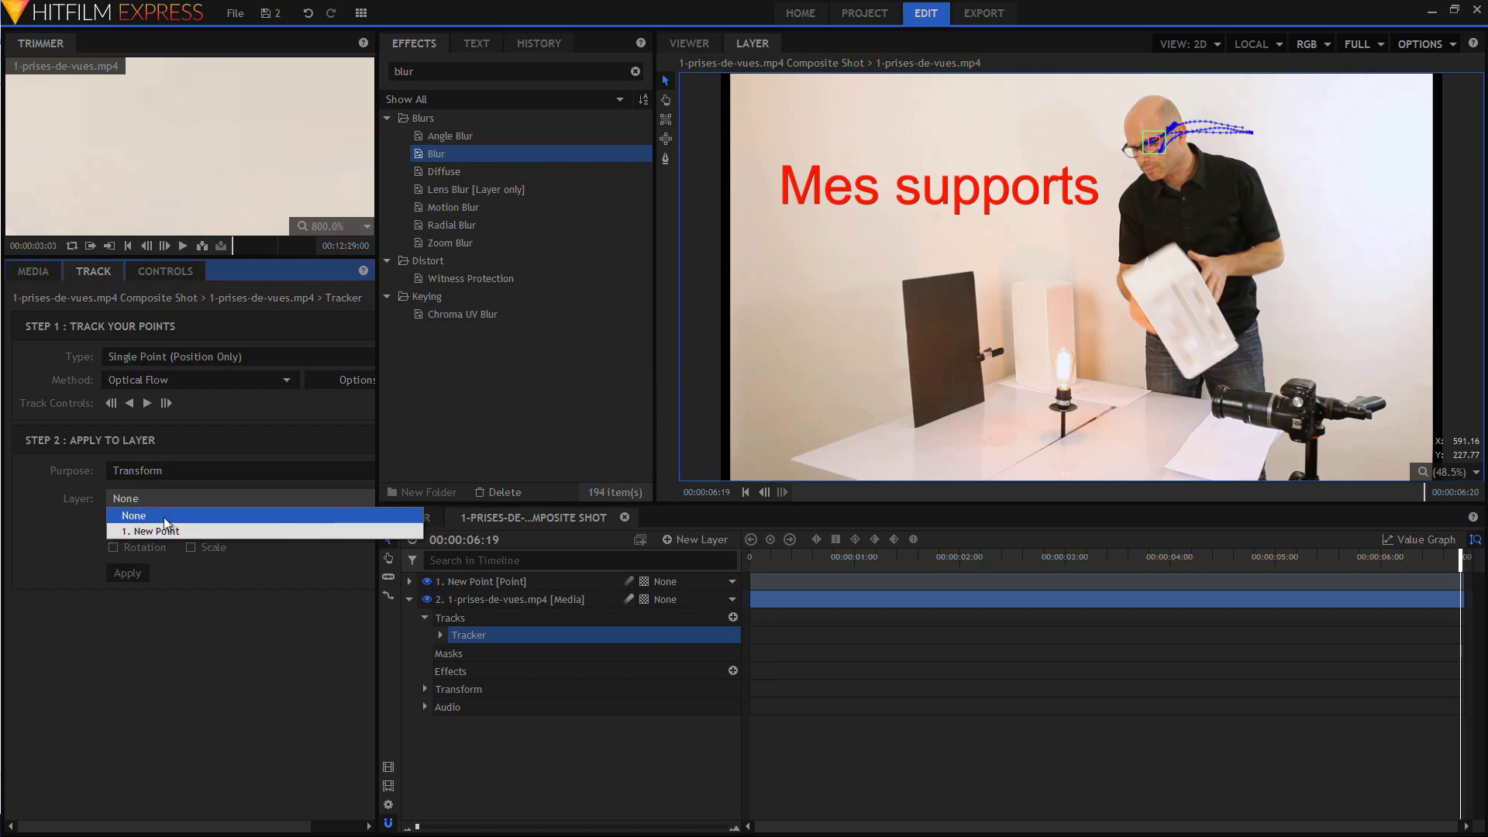
pyautogui.click(168, 535)
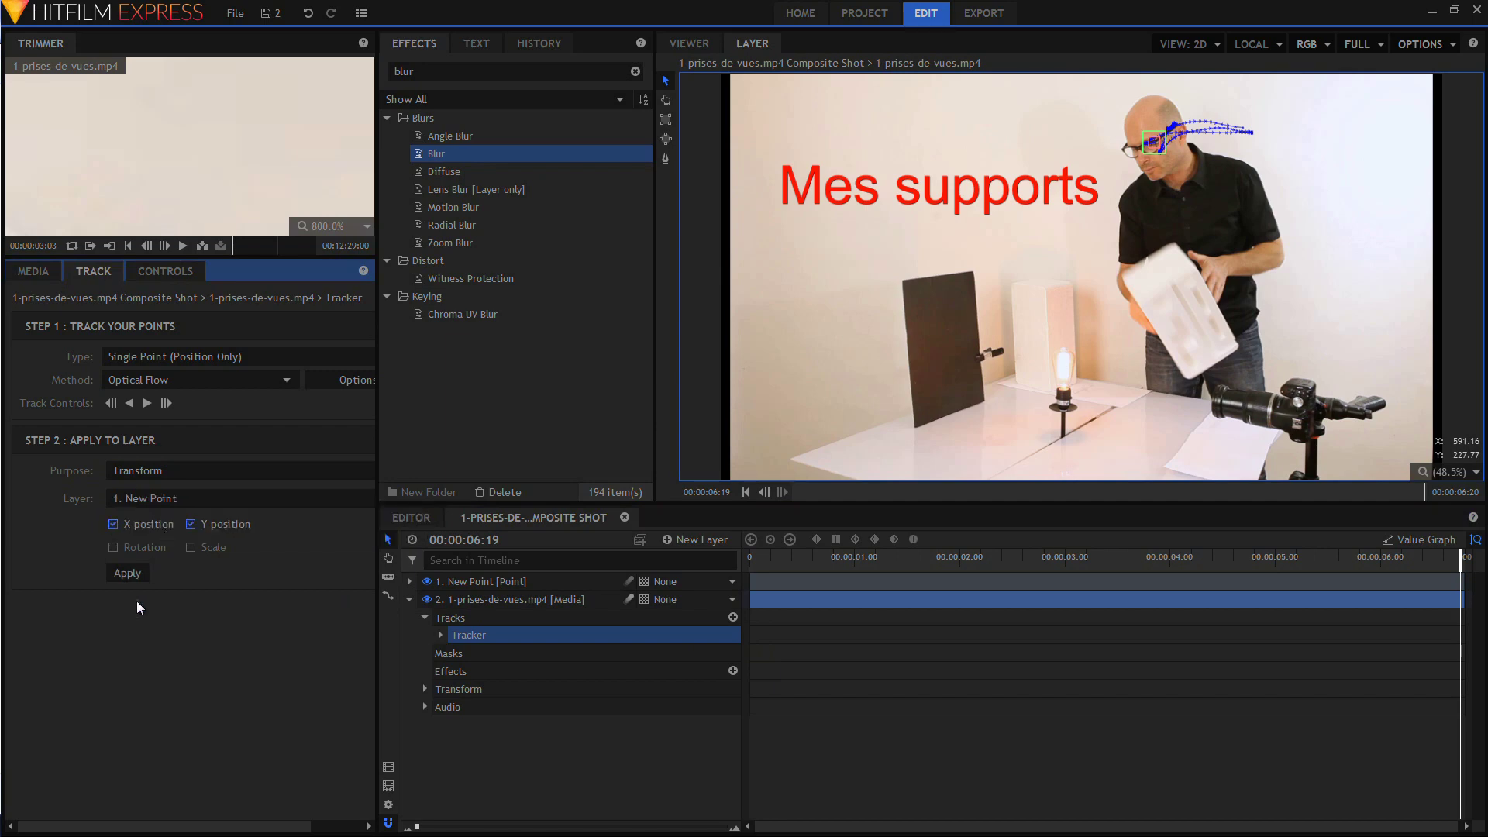
pyautogui.click(130, 573)
# - Examine the position keyframes of the tracking point and of the point layer's transform
pyautogui.click(441, 635)
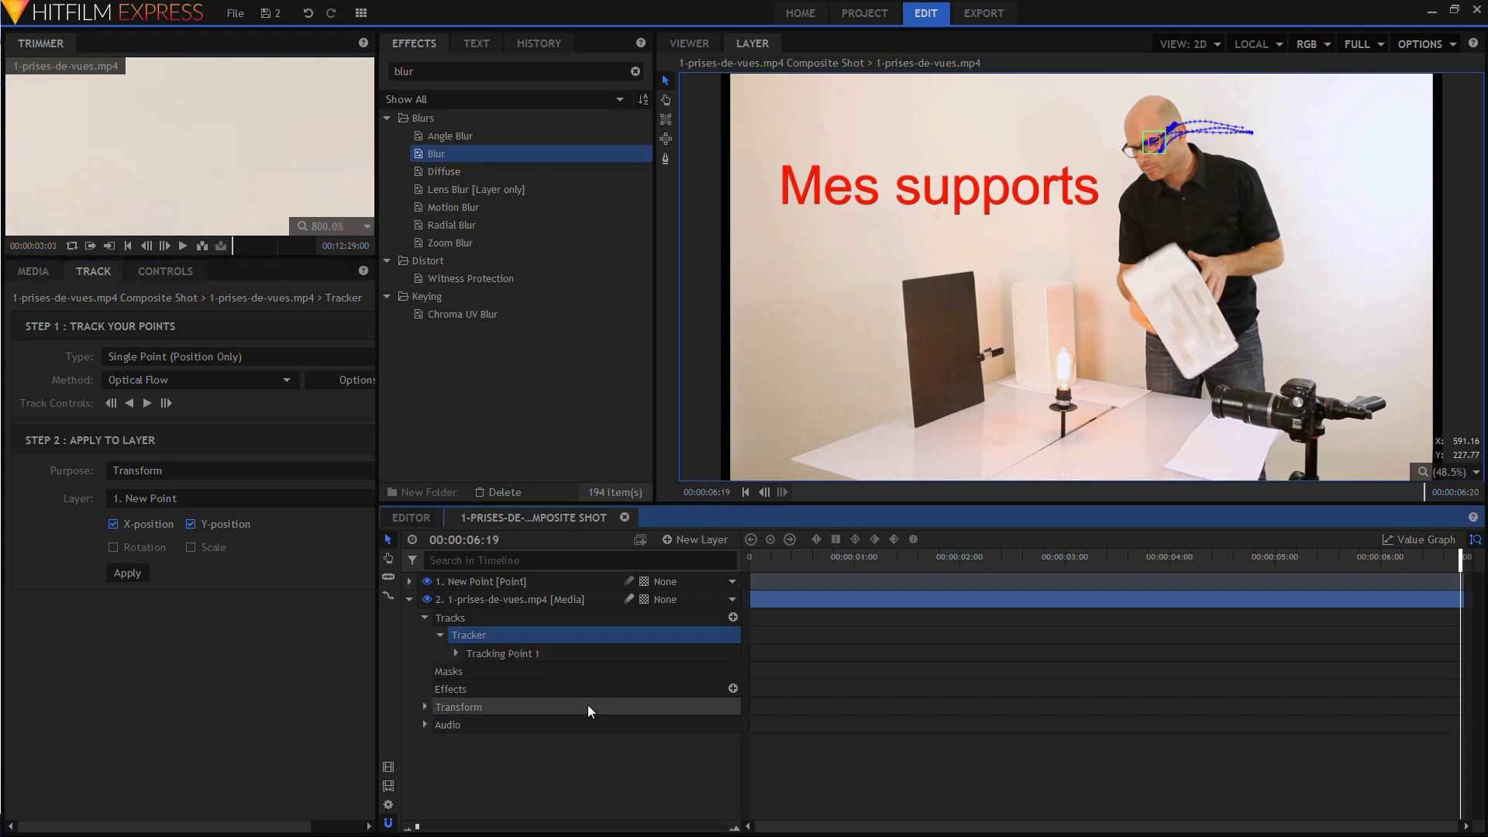
pyautogui.click(456, 654)
pyautogui.click(409, 581)
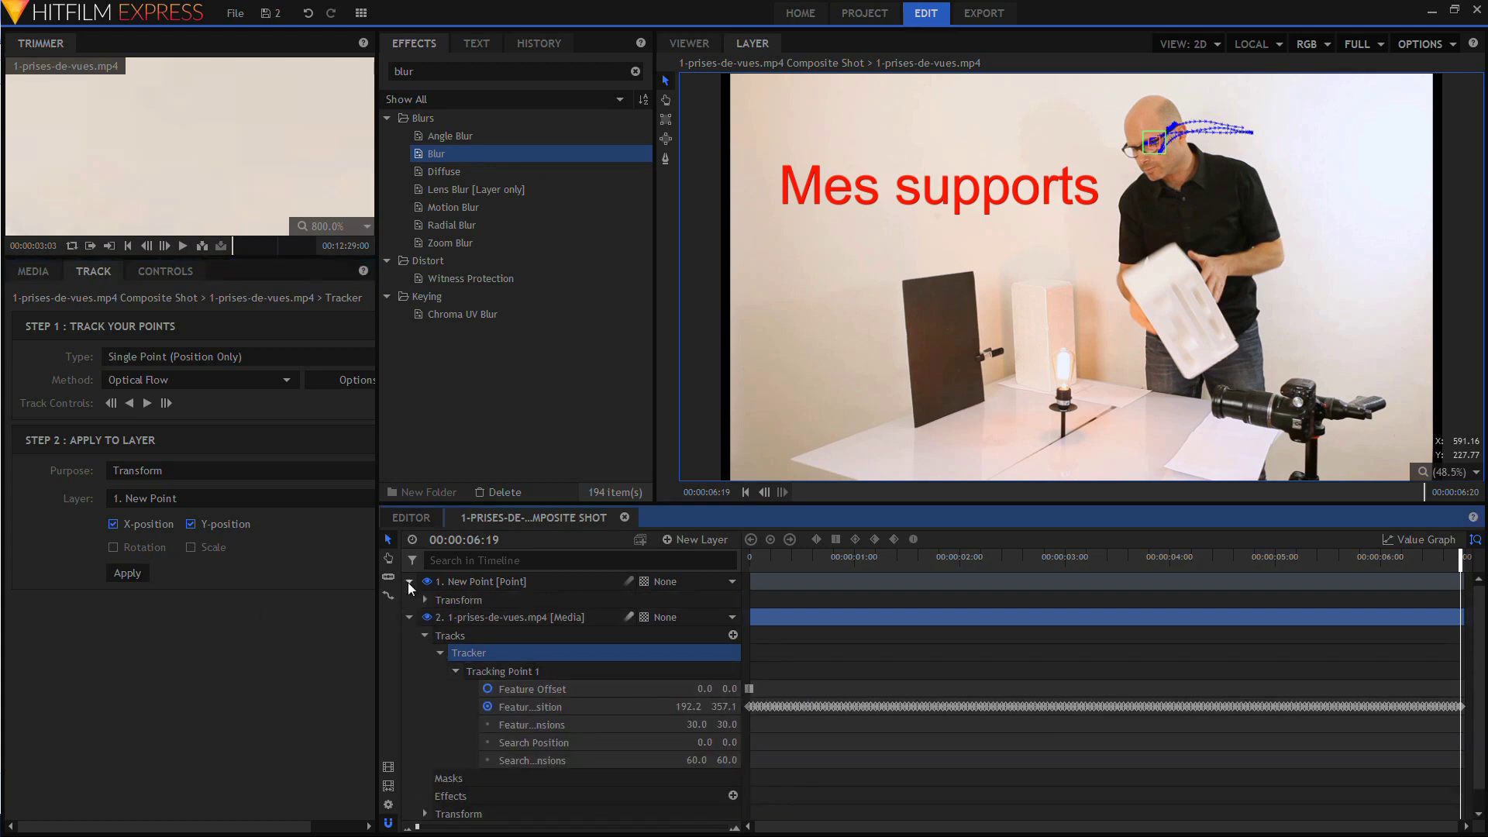
pyautogui.click(425, 600)
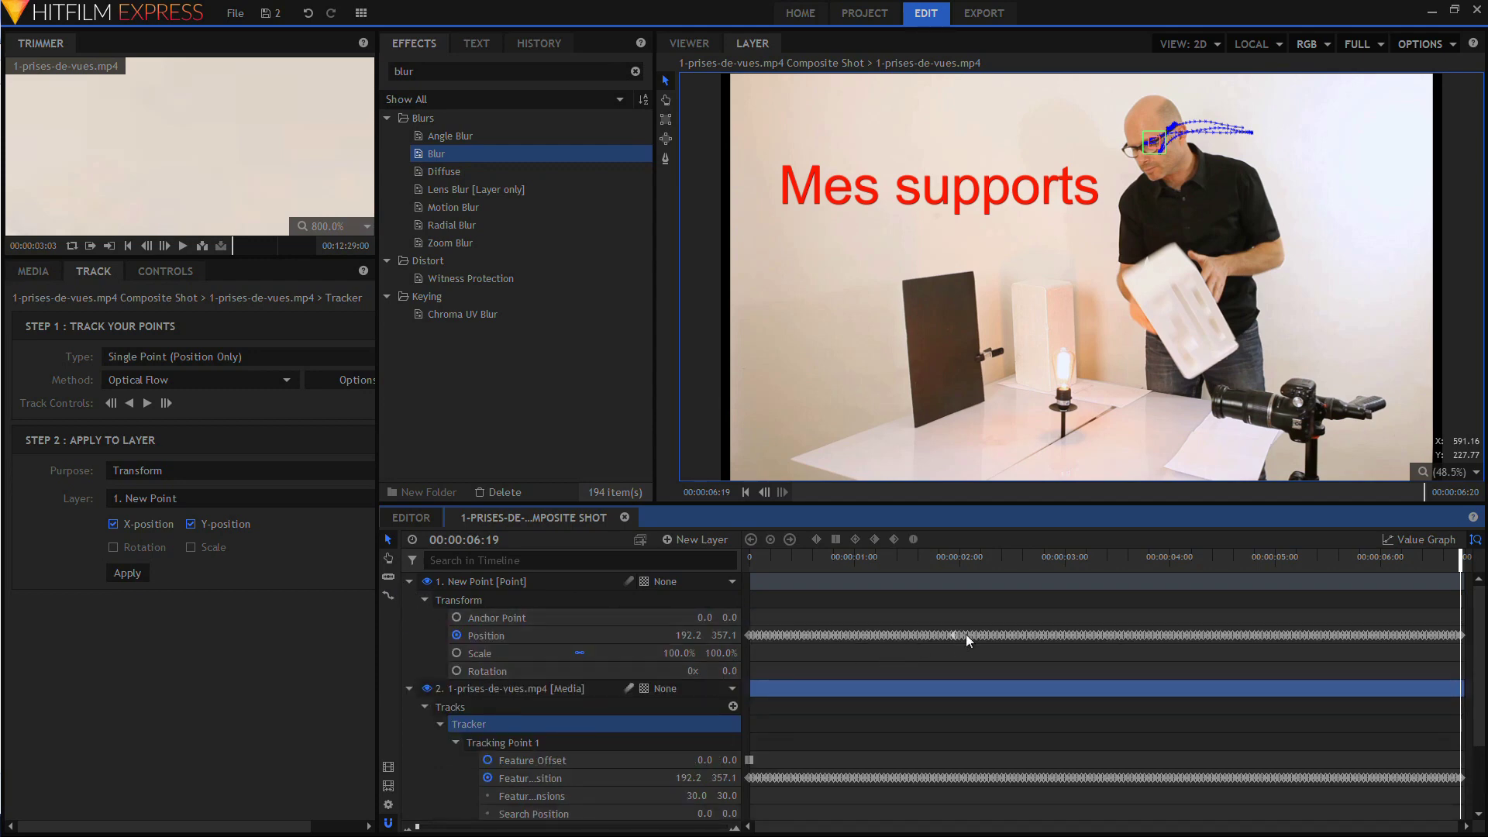
pyautogui.click(514, 581)
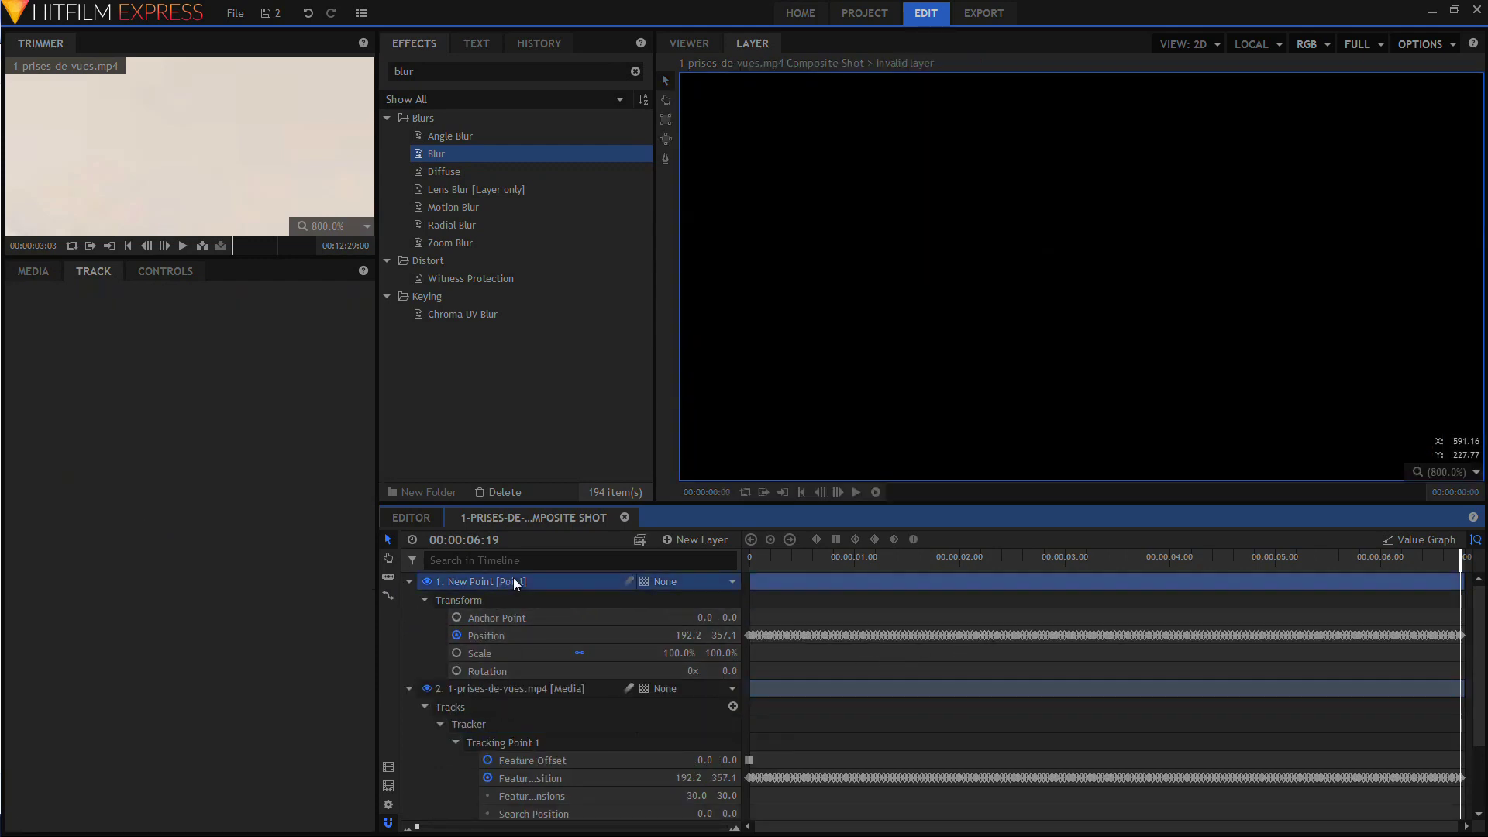
pyautogui.click(407, 581)
# - Add a grade layer above the point layer and display the composite shot in the viewer
pyautogui.click(702, 541)
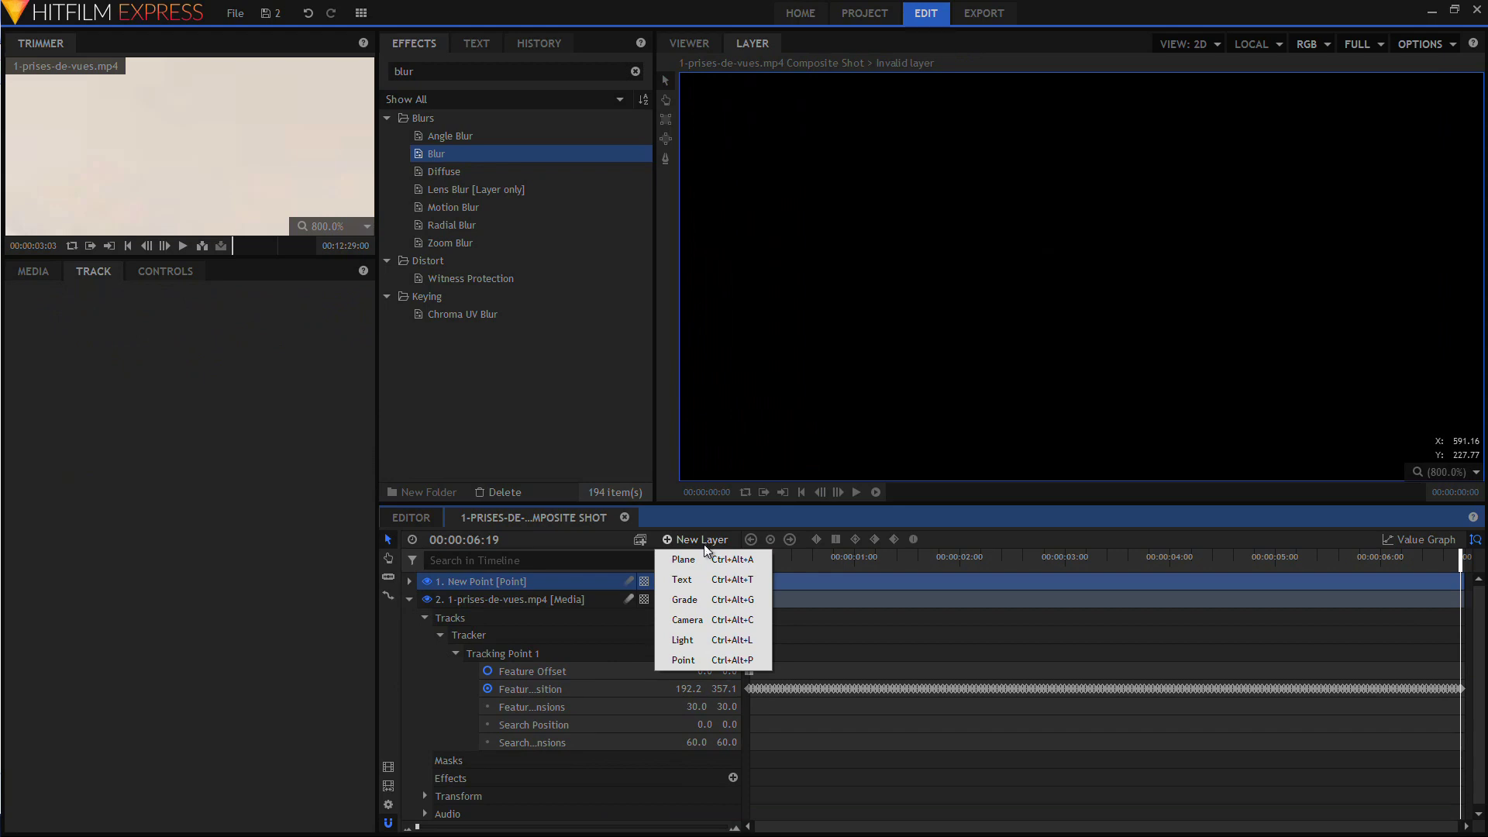
pyautogui.click(706, 600)
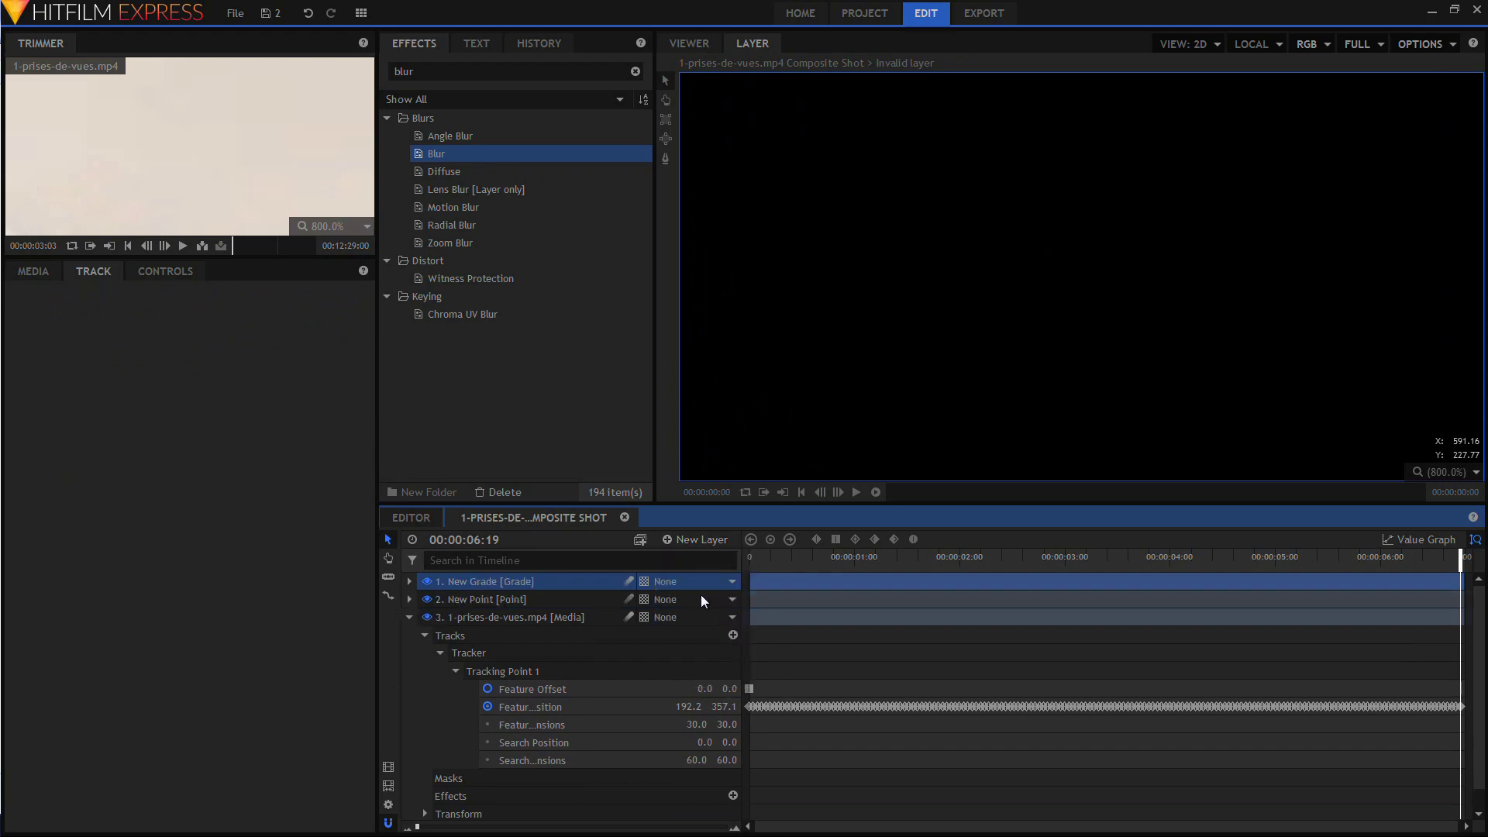
pyautogui.click(694, 49)
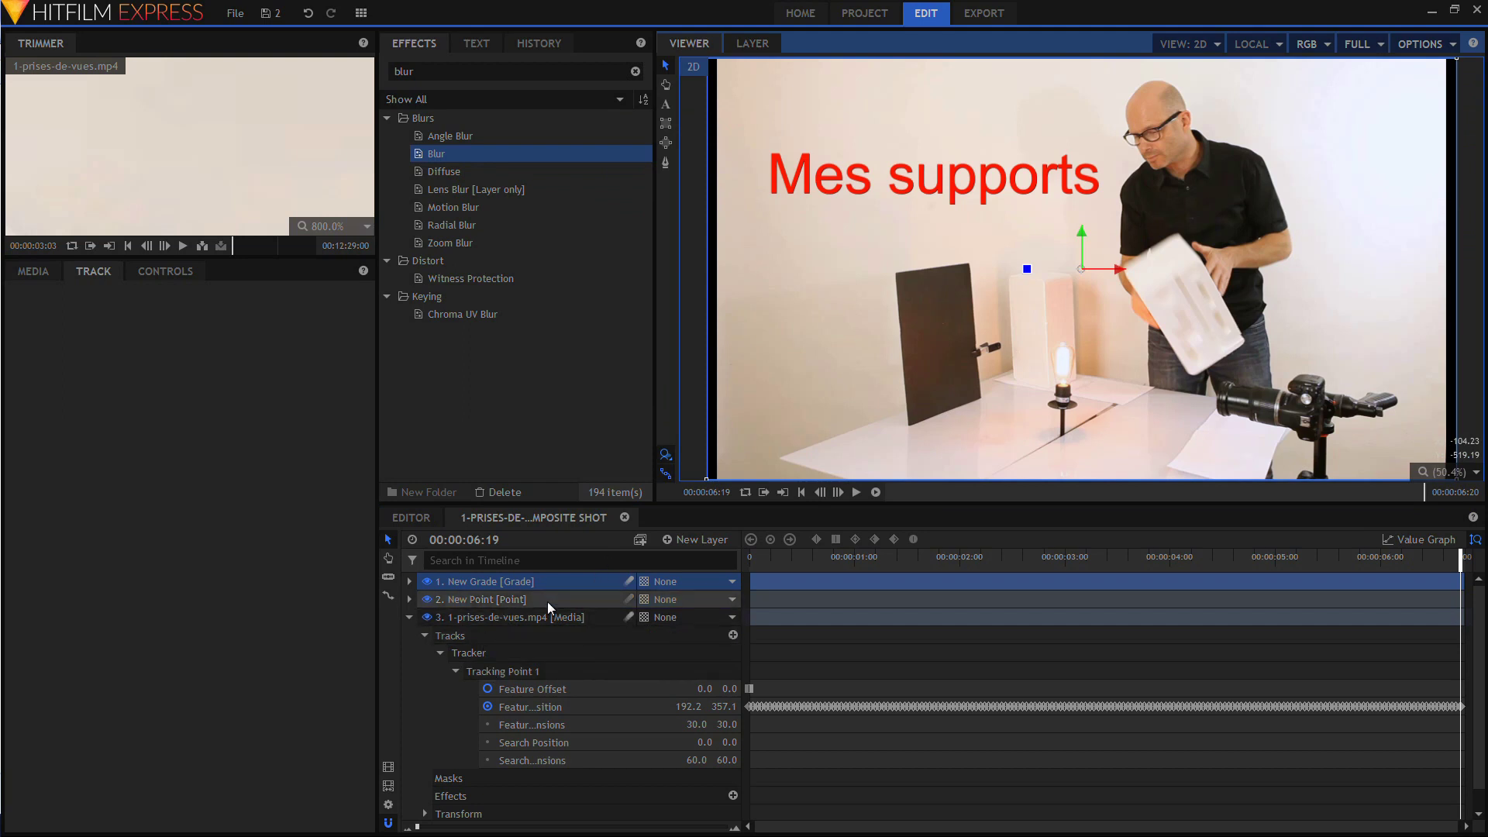
# - Find the Blur effect, apply it to the grade layer and set its radius to 38.5 px
pyautogui.doubleClick(397, 71)
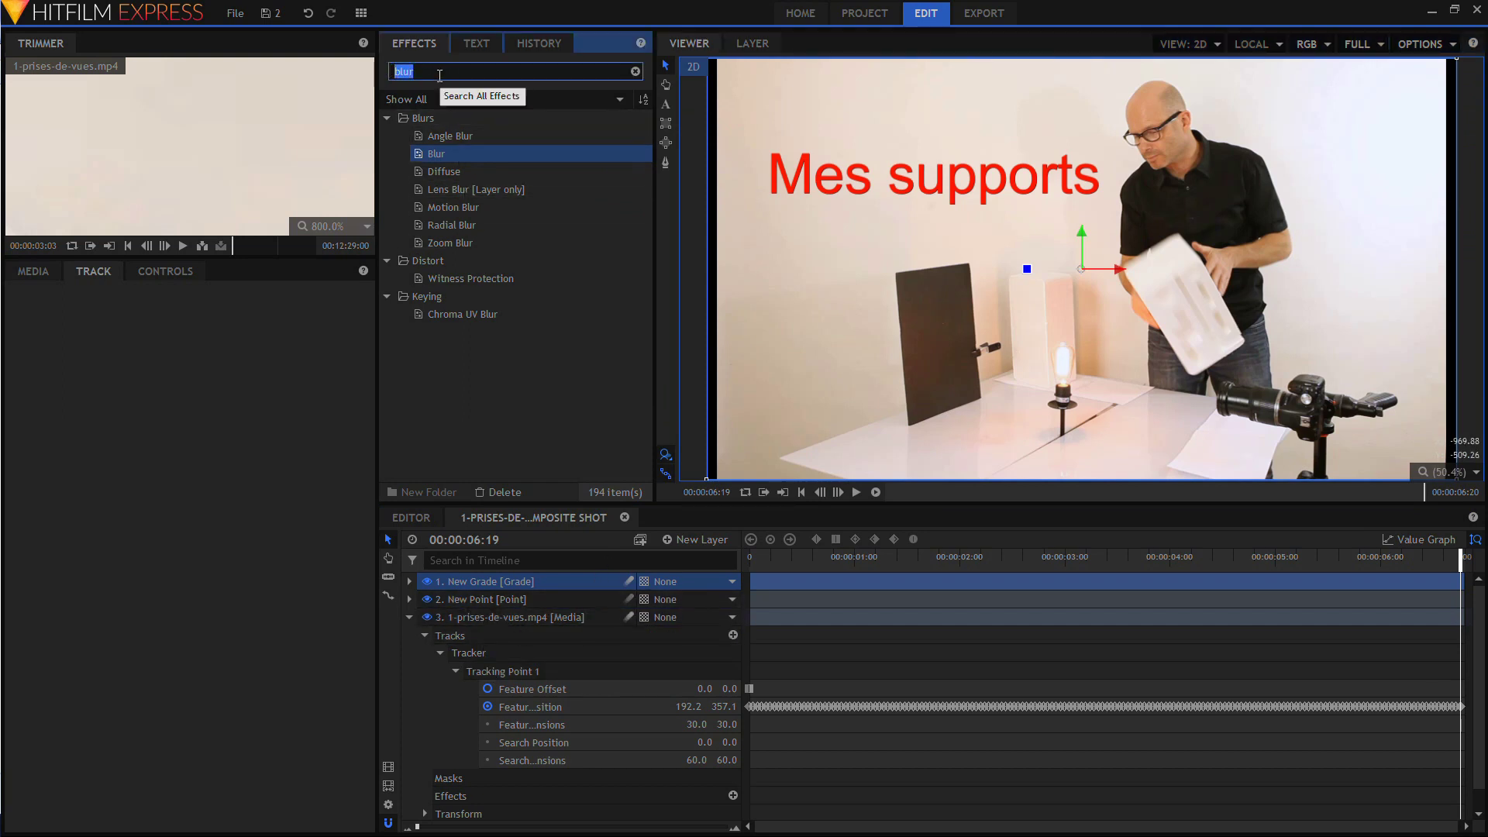
pyautogui.write('witn')
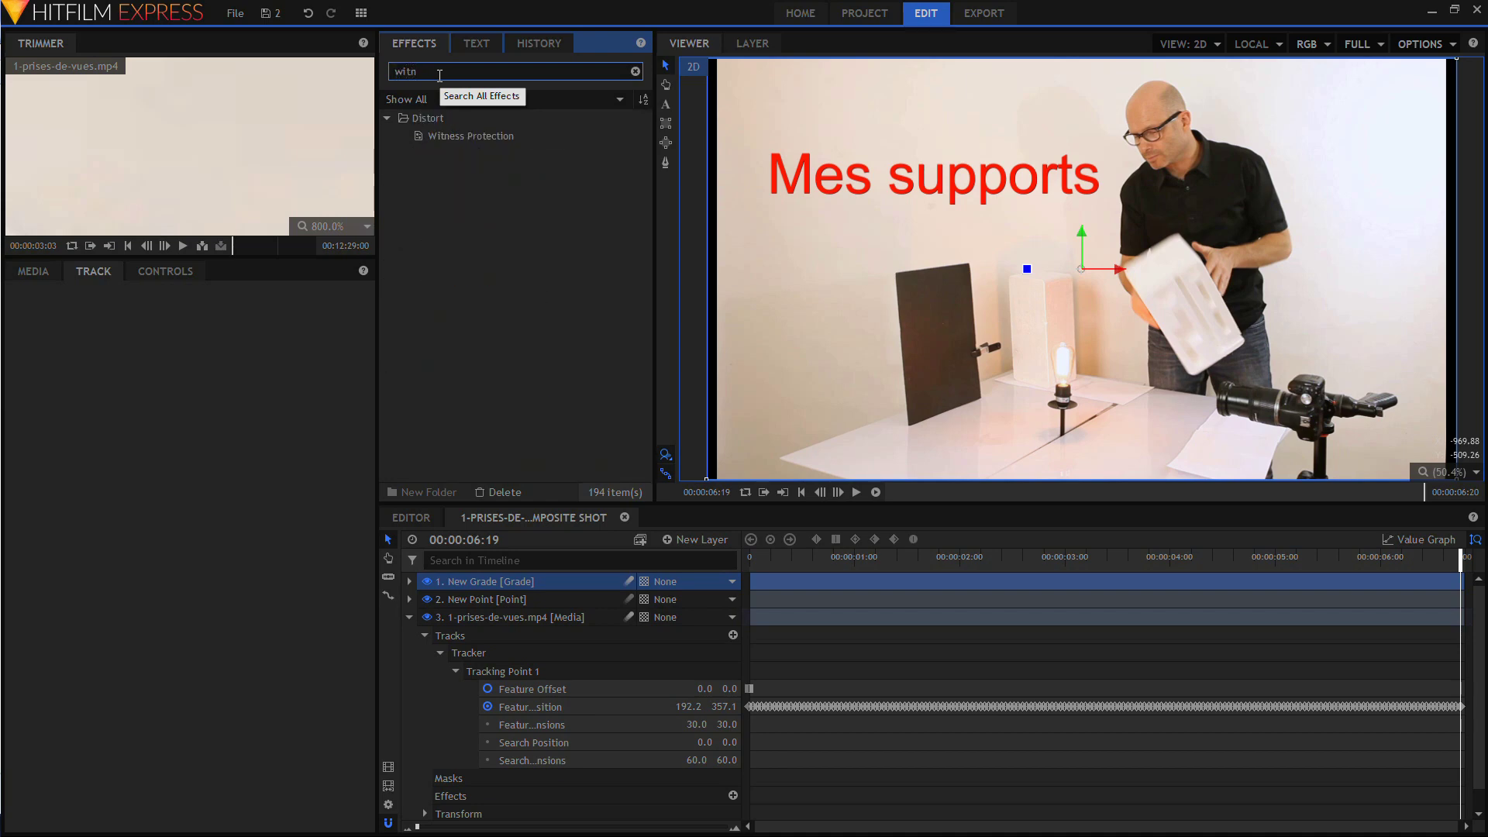
pyautogui.doubleClick(415, 76)
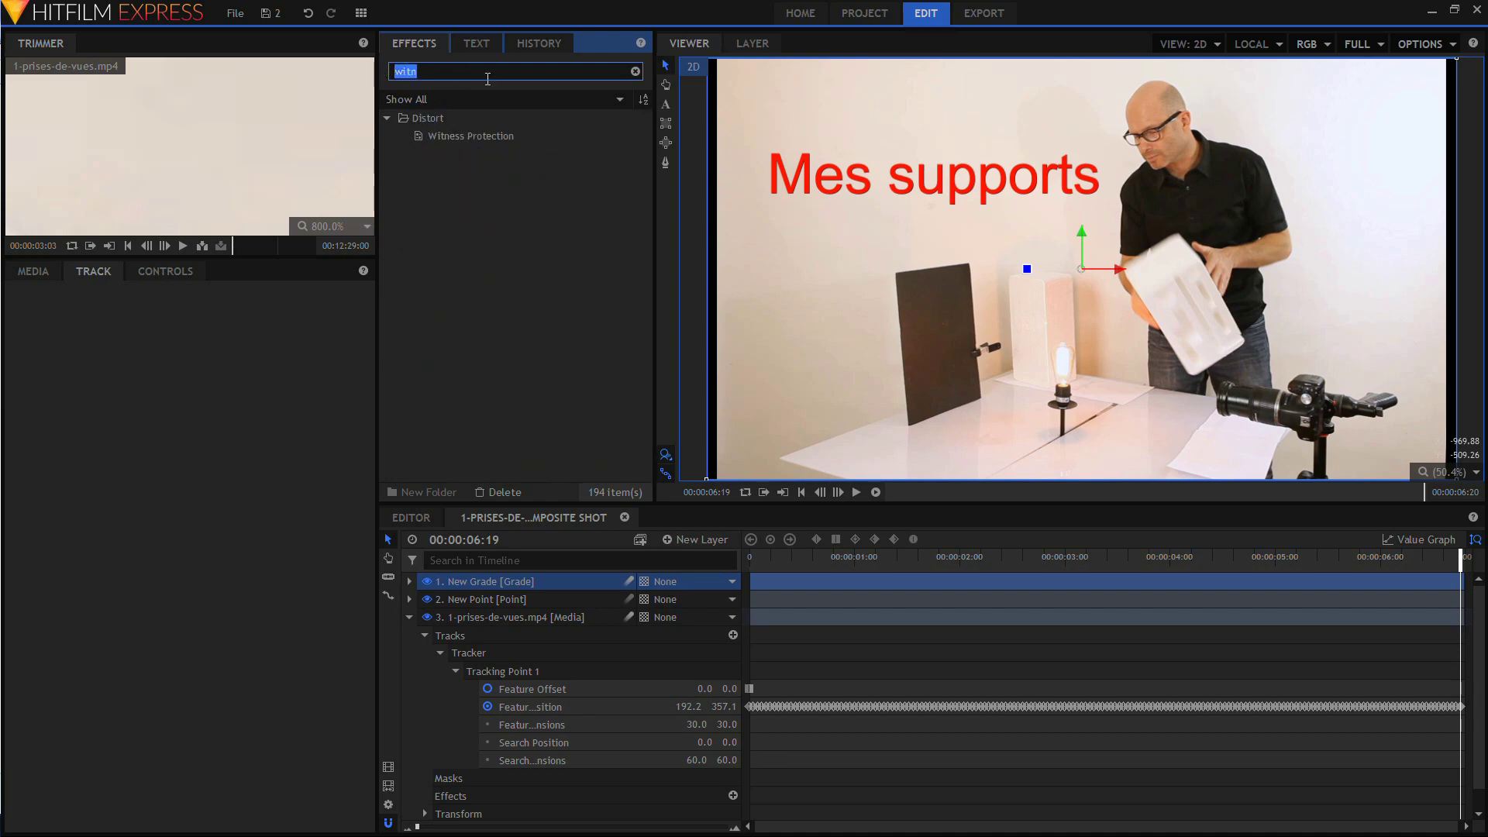
pyautogui.write('blur')
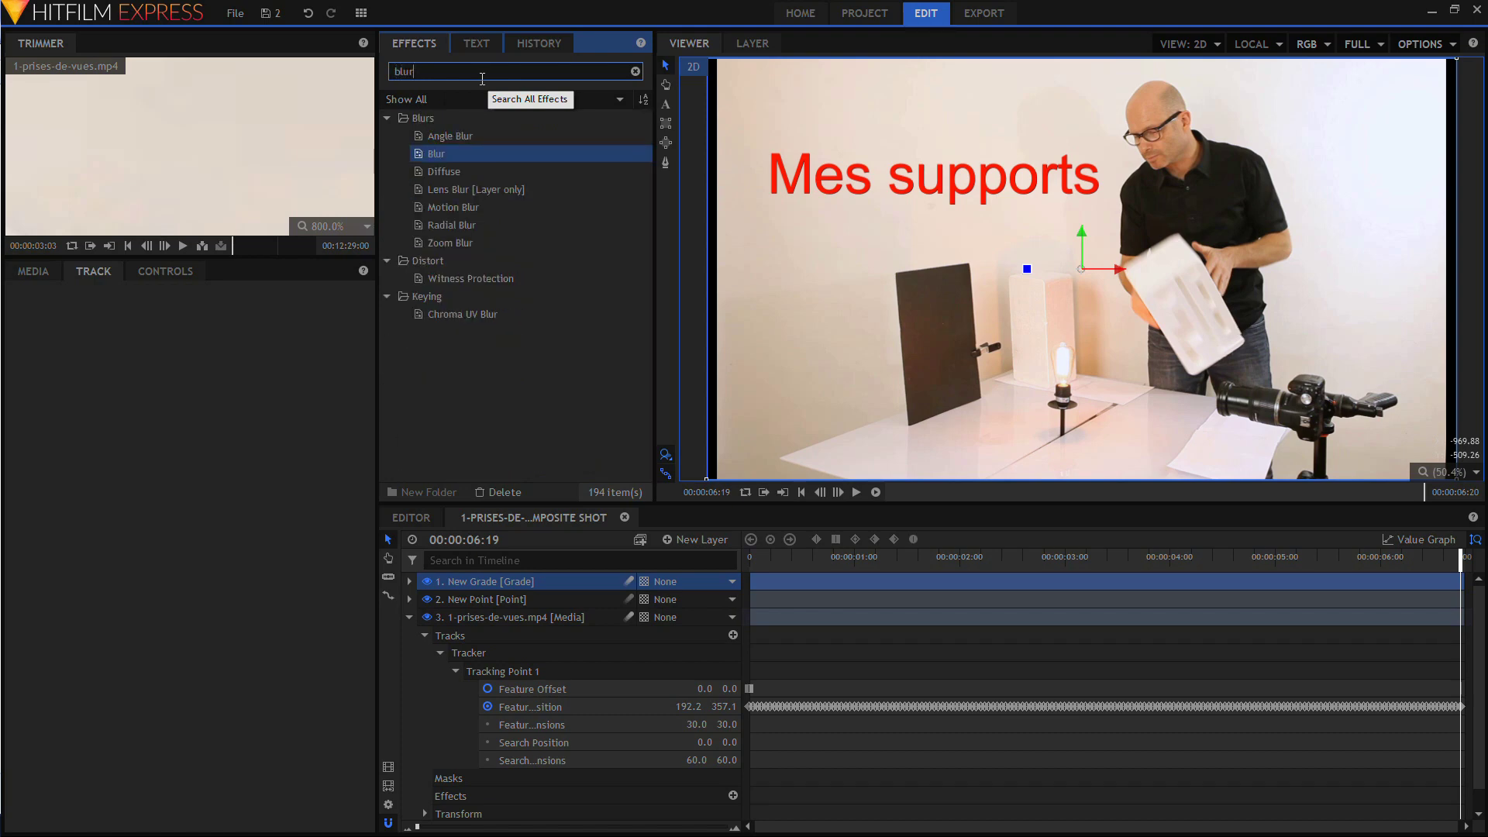
pyautogui.moveTo(560, 155); pyautogui.dragTo(555, 584)
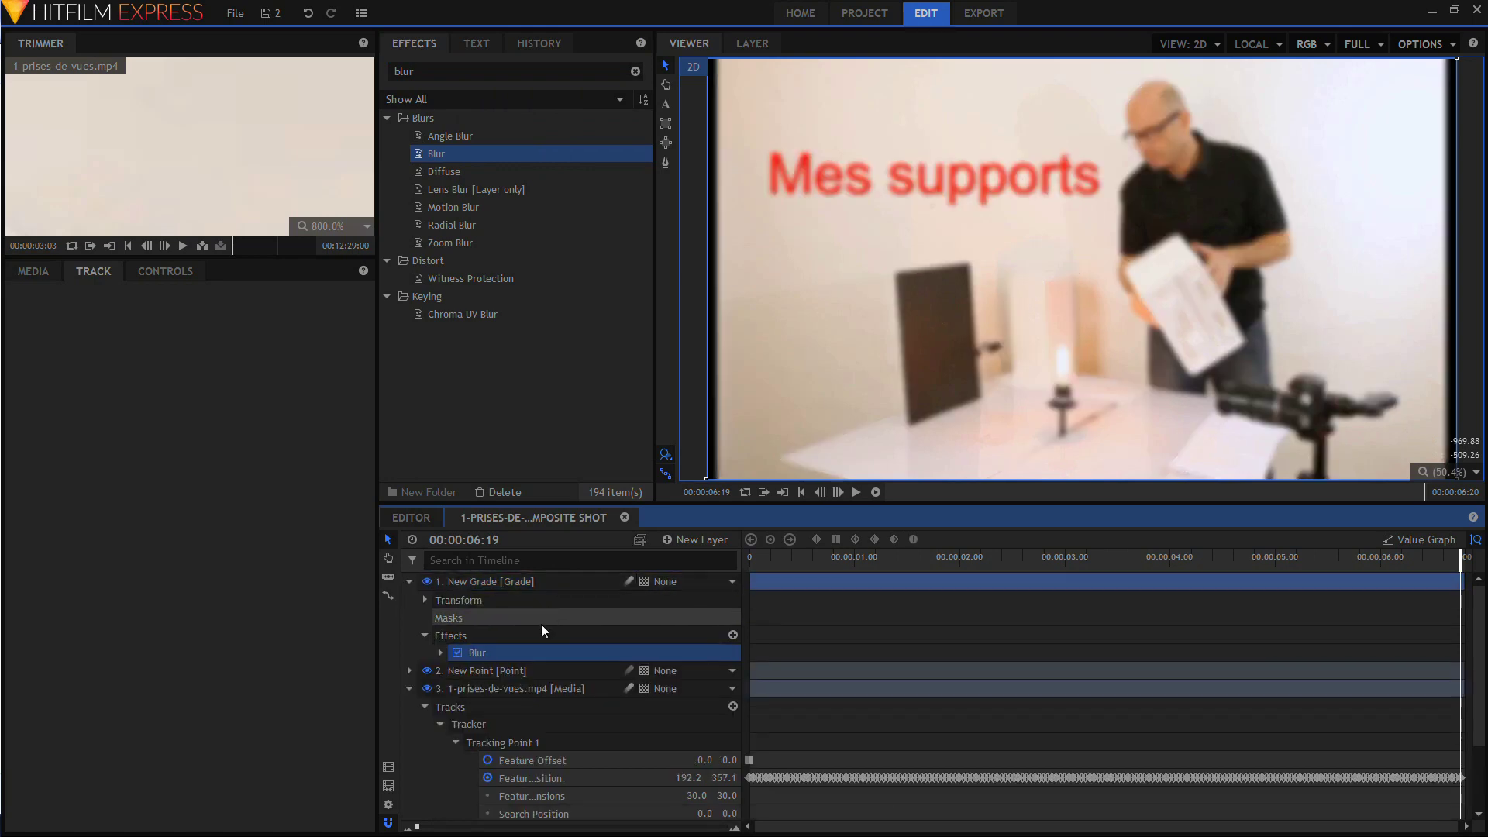
pyautogui.click(441, 654)
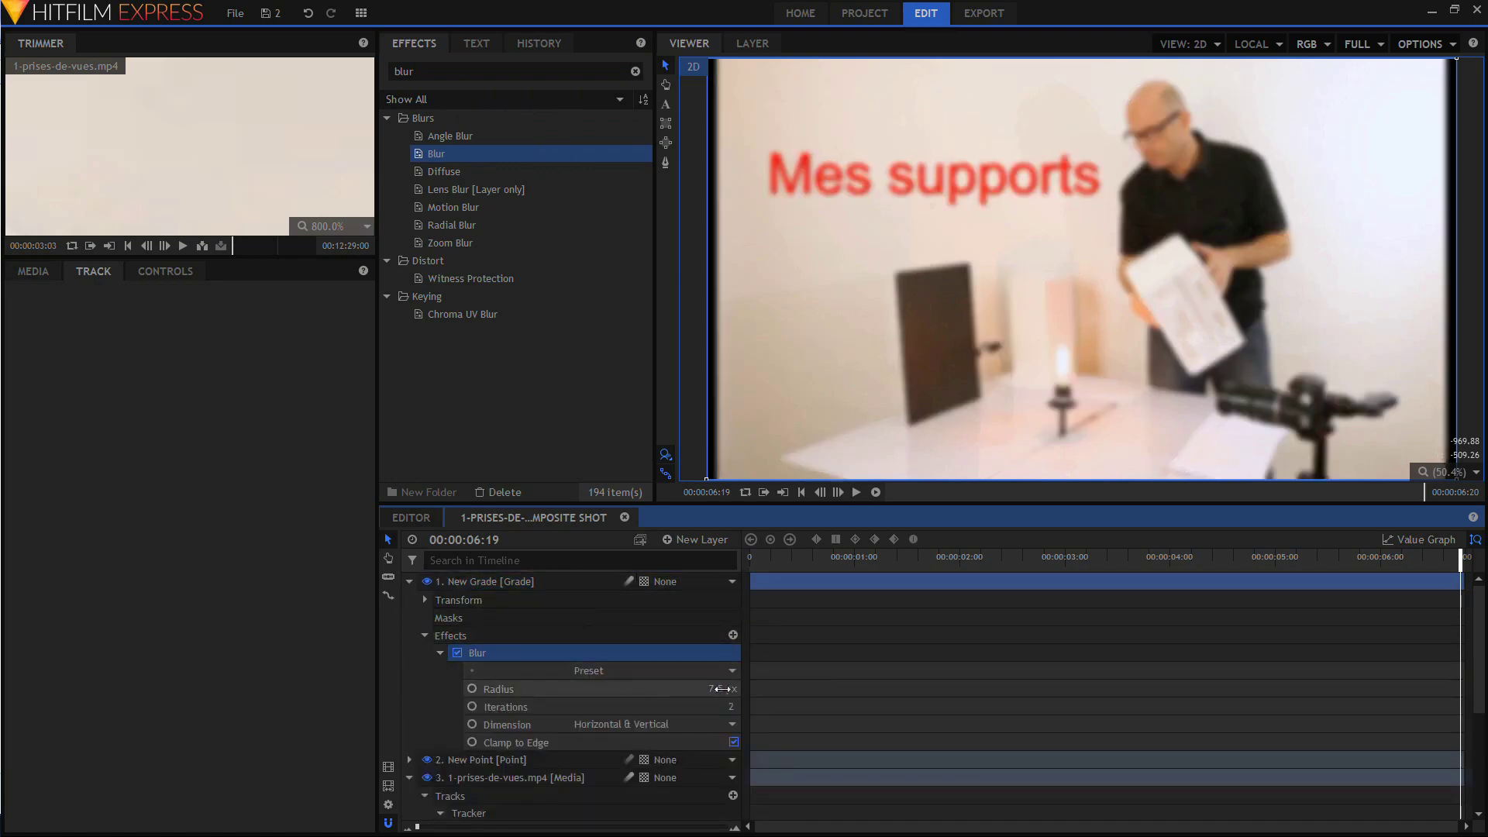
pyautogui.moveTo(721, 689); pyautogui.dragTo(723, 689)
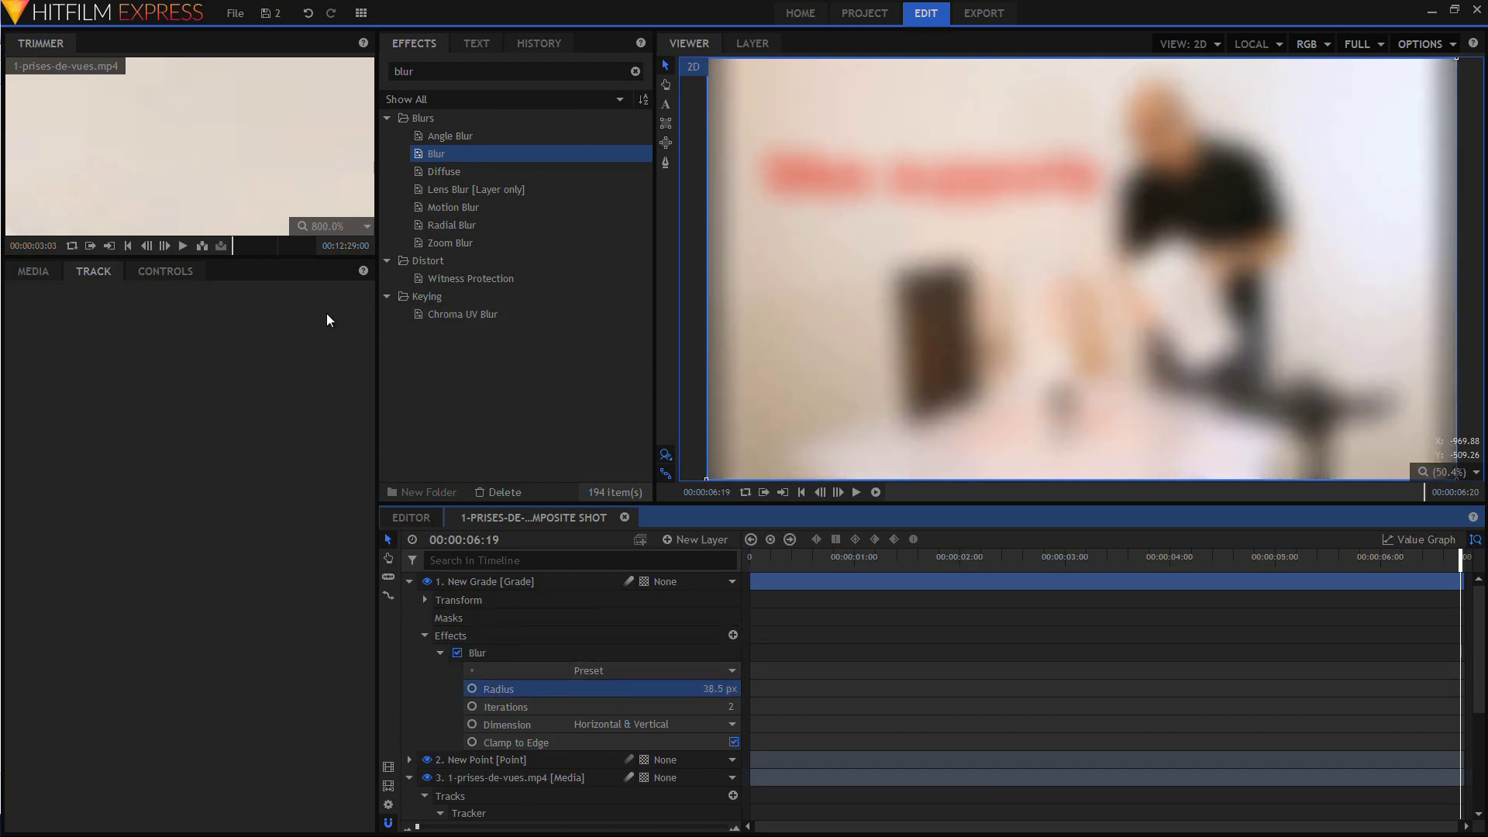
# - Draw an elliptical mask on the grade layer around the man's head and nudge it to cover the face
pyautogui.click(504, 582)
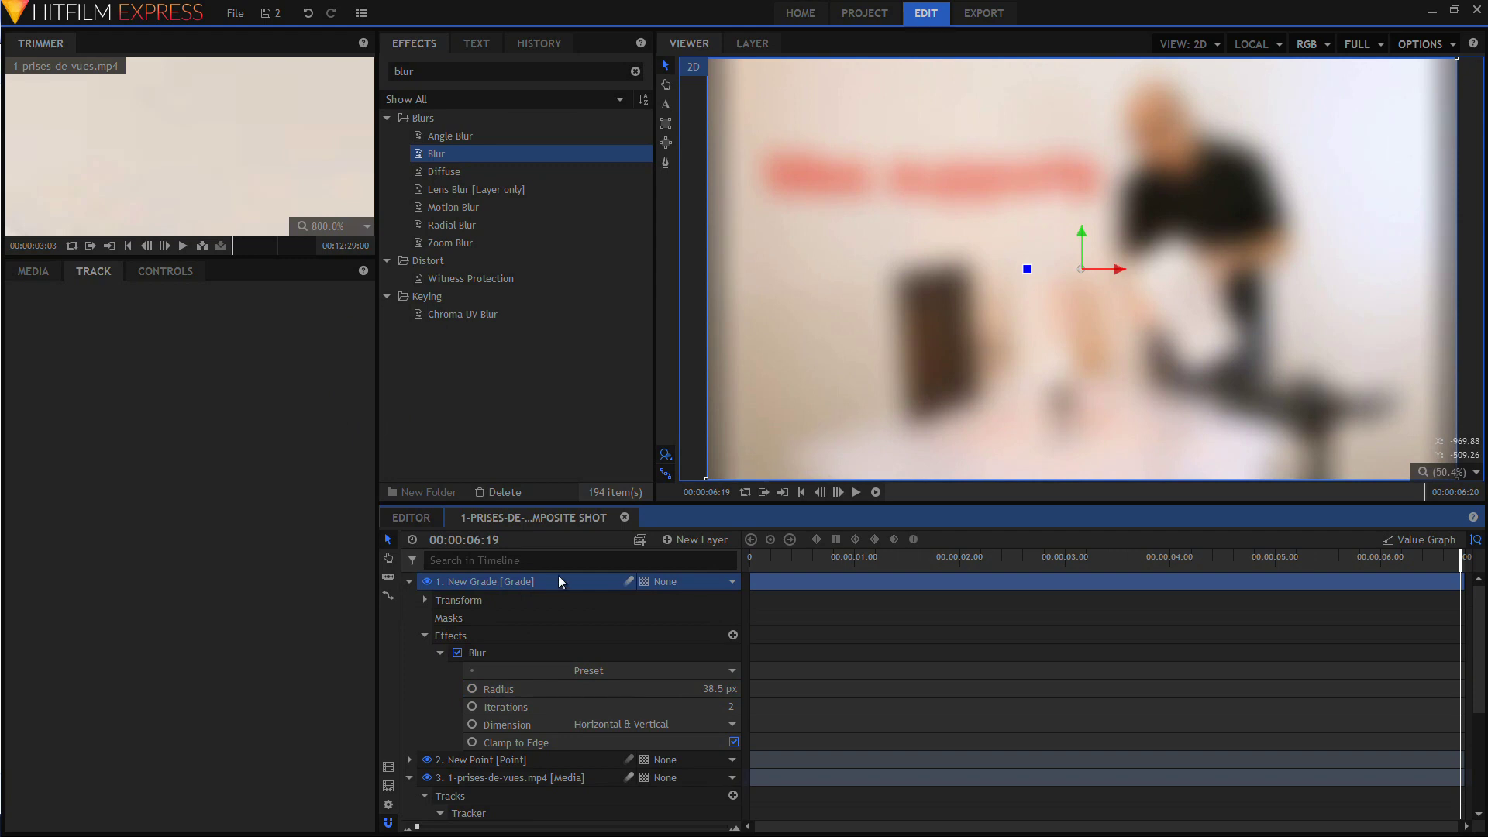
pyautogui.click(665, 144)
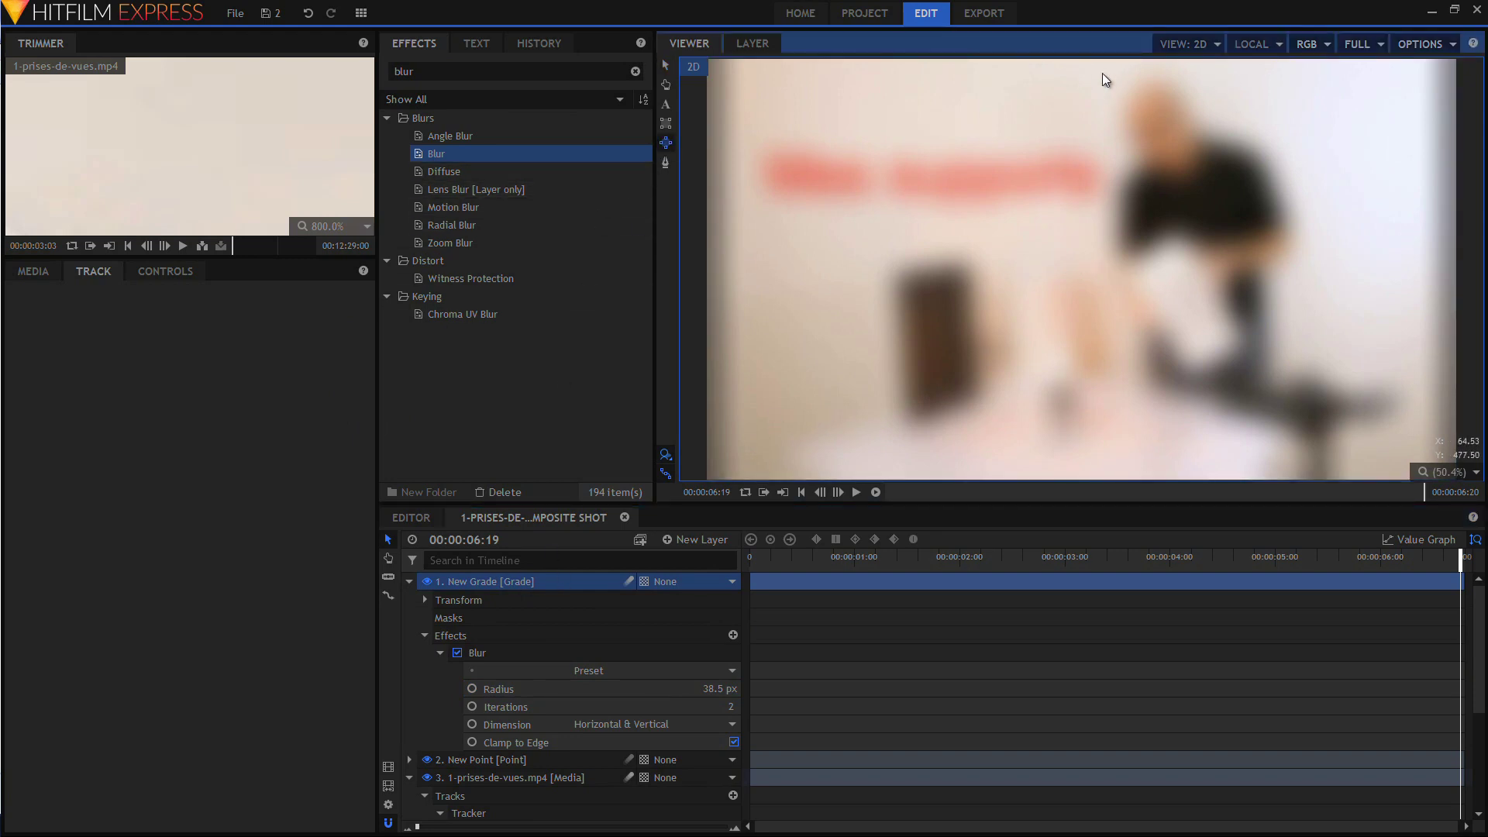
pyautogui.moveTo(1102, 73); pyautogui.dragTo(1235, 184)
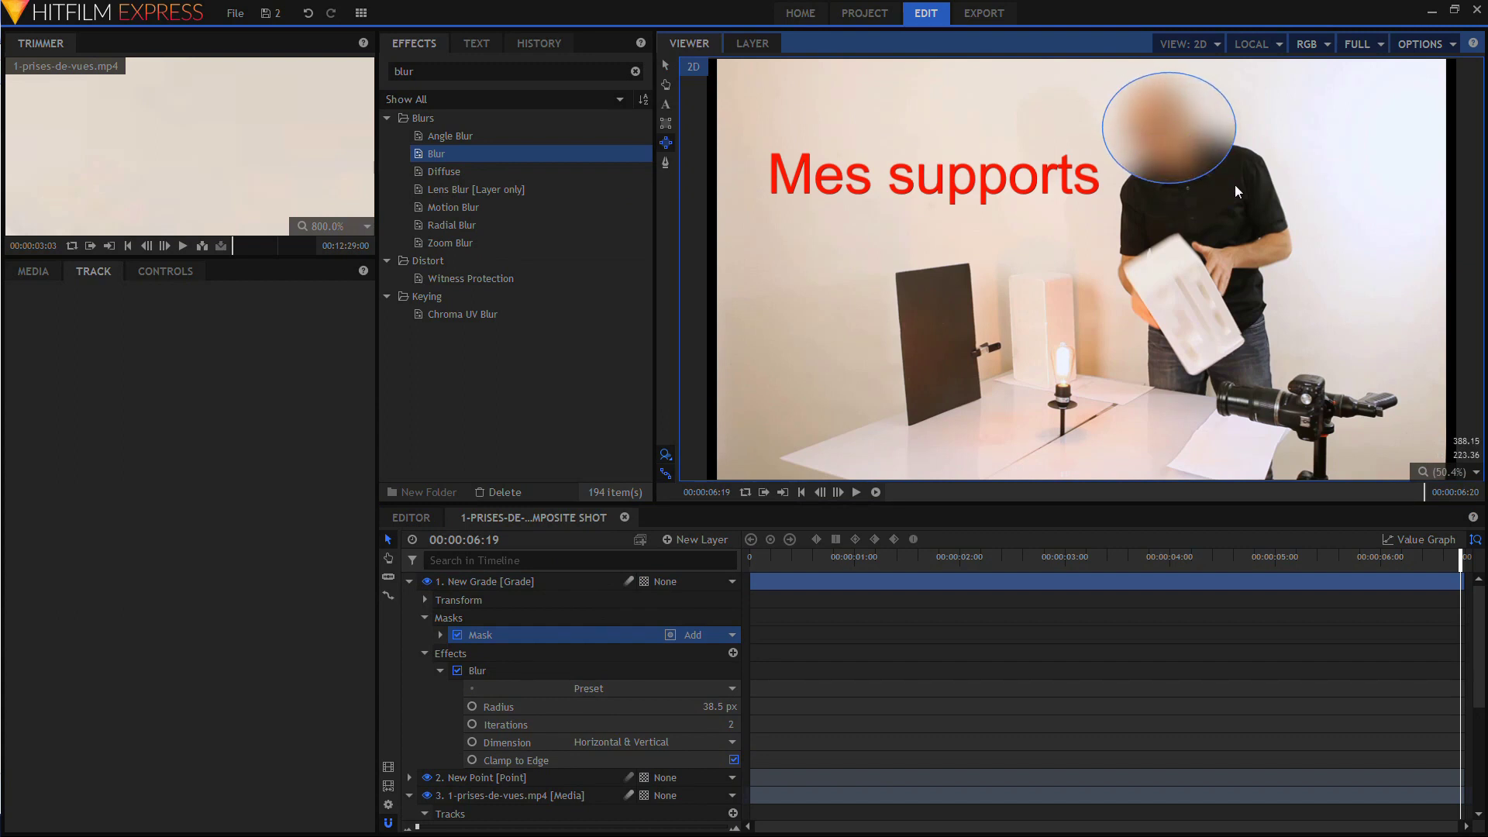
pyautogui.click(667, 65)
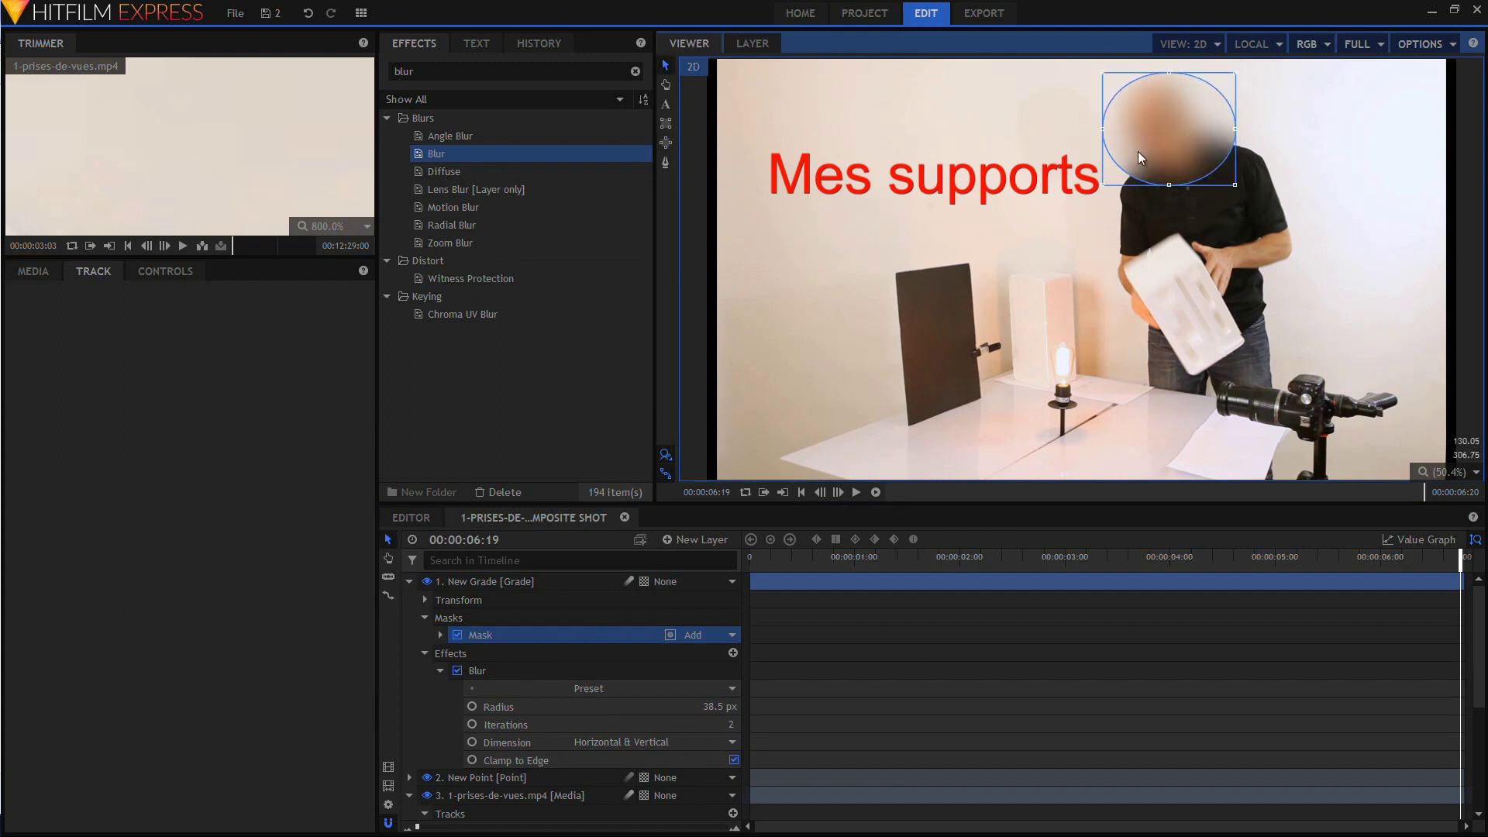
pyautogui.moveTo(1150, 156); pyautogui.dragTo(1145, 154)
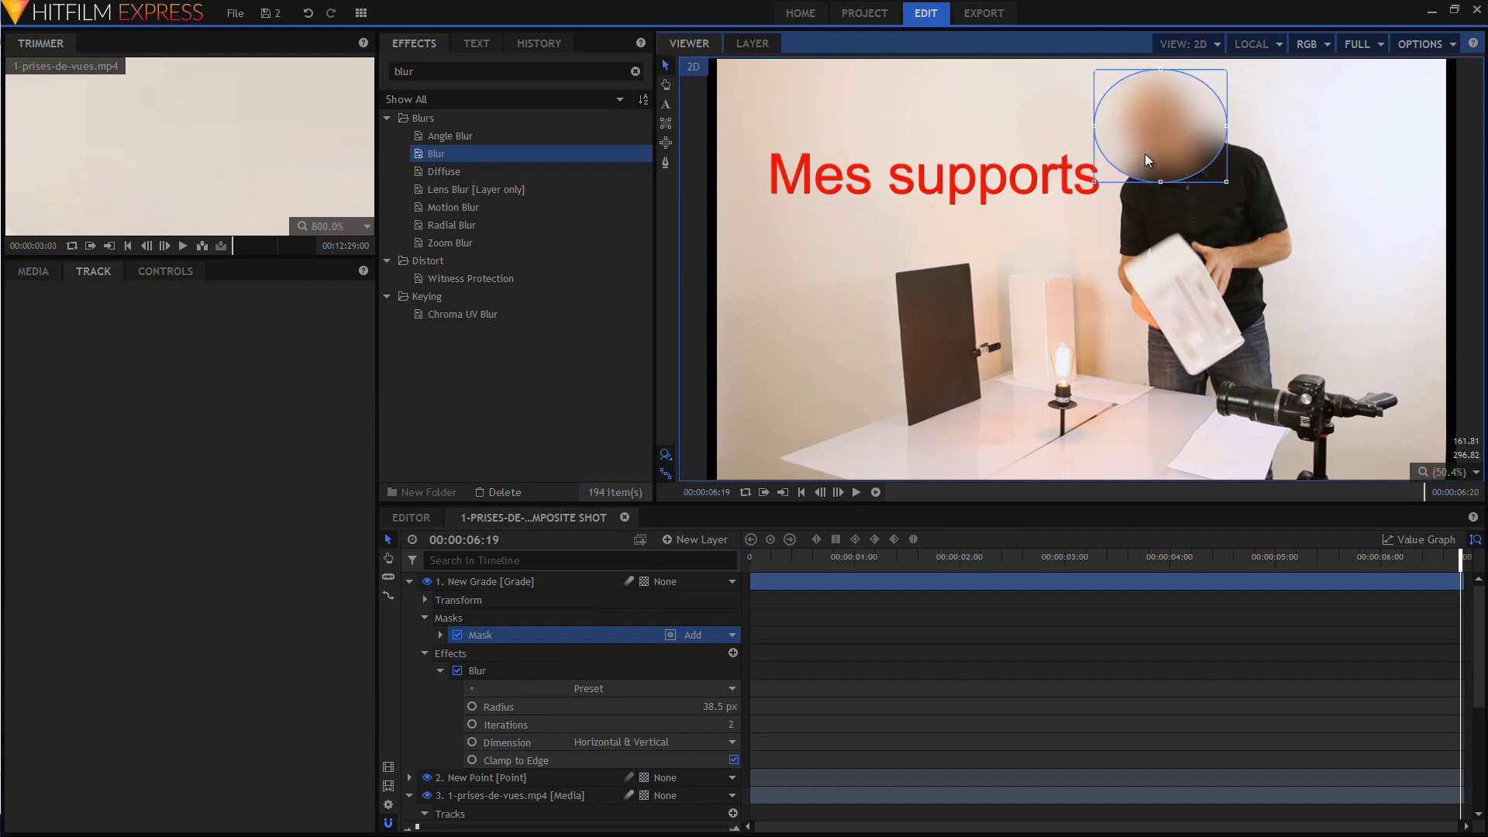
# - Parent the grade layer to the New Point layer and play the shot from the first frame
pyautogui.click(555, 588)
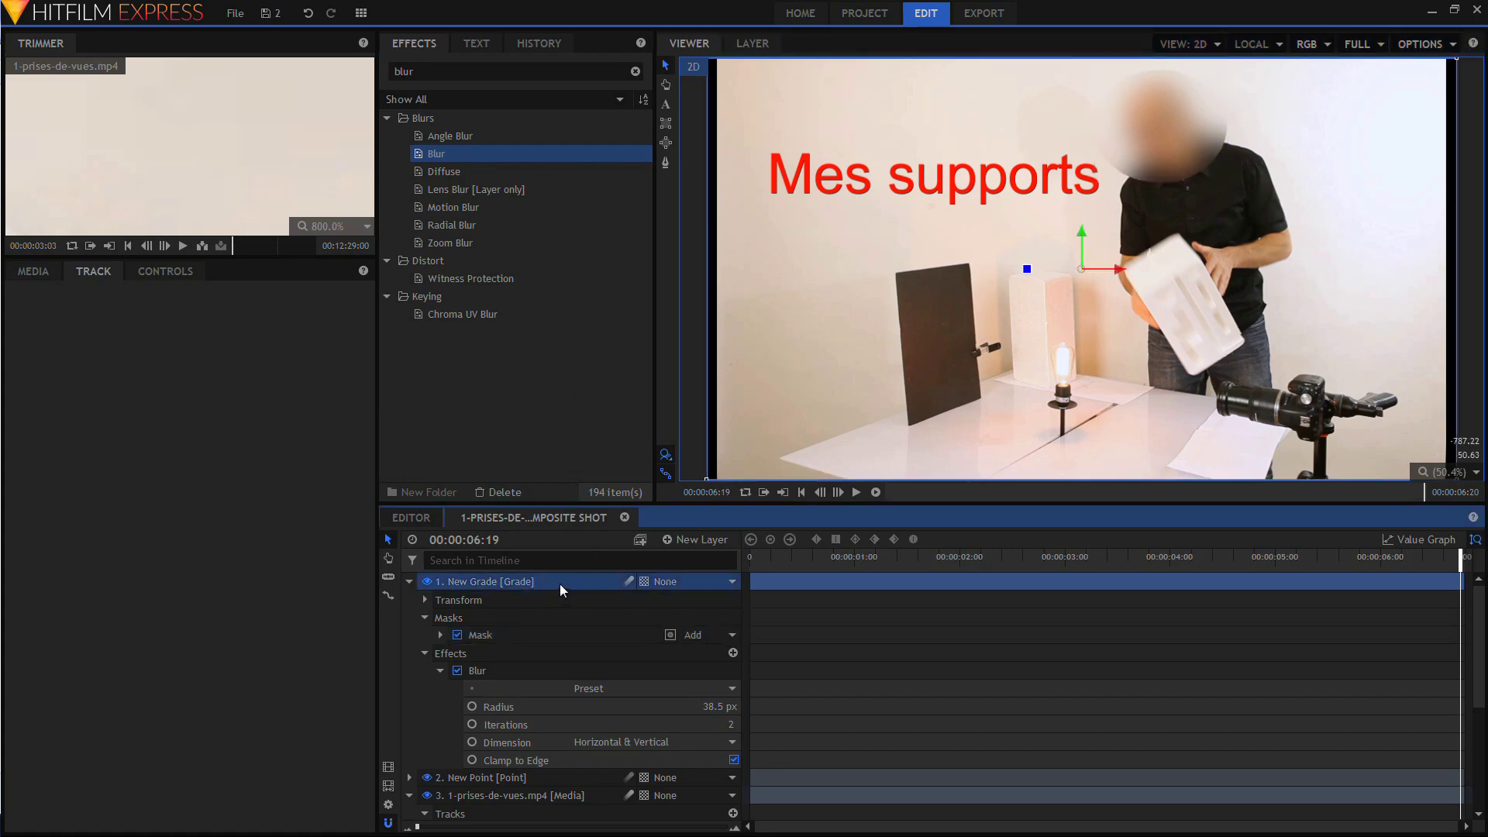
pyautogui.click(676, 583)
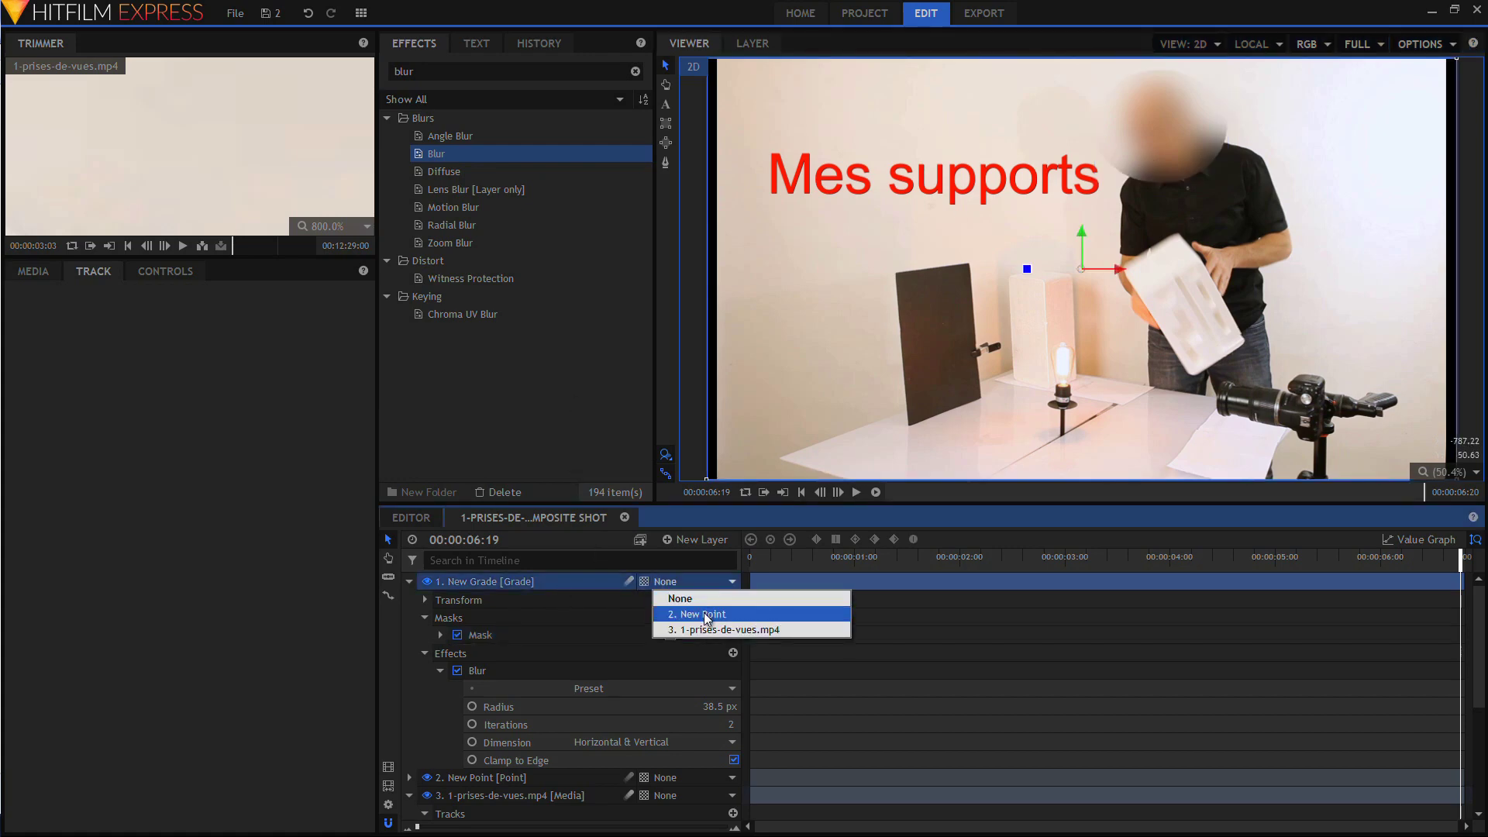
pyautogui.click(702, 614)
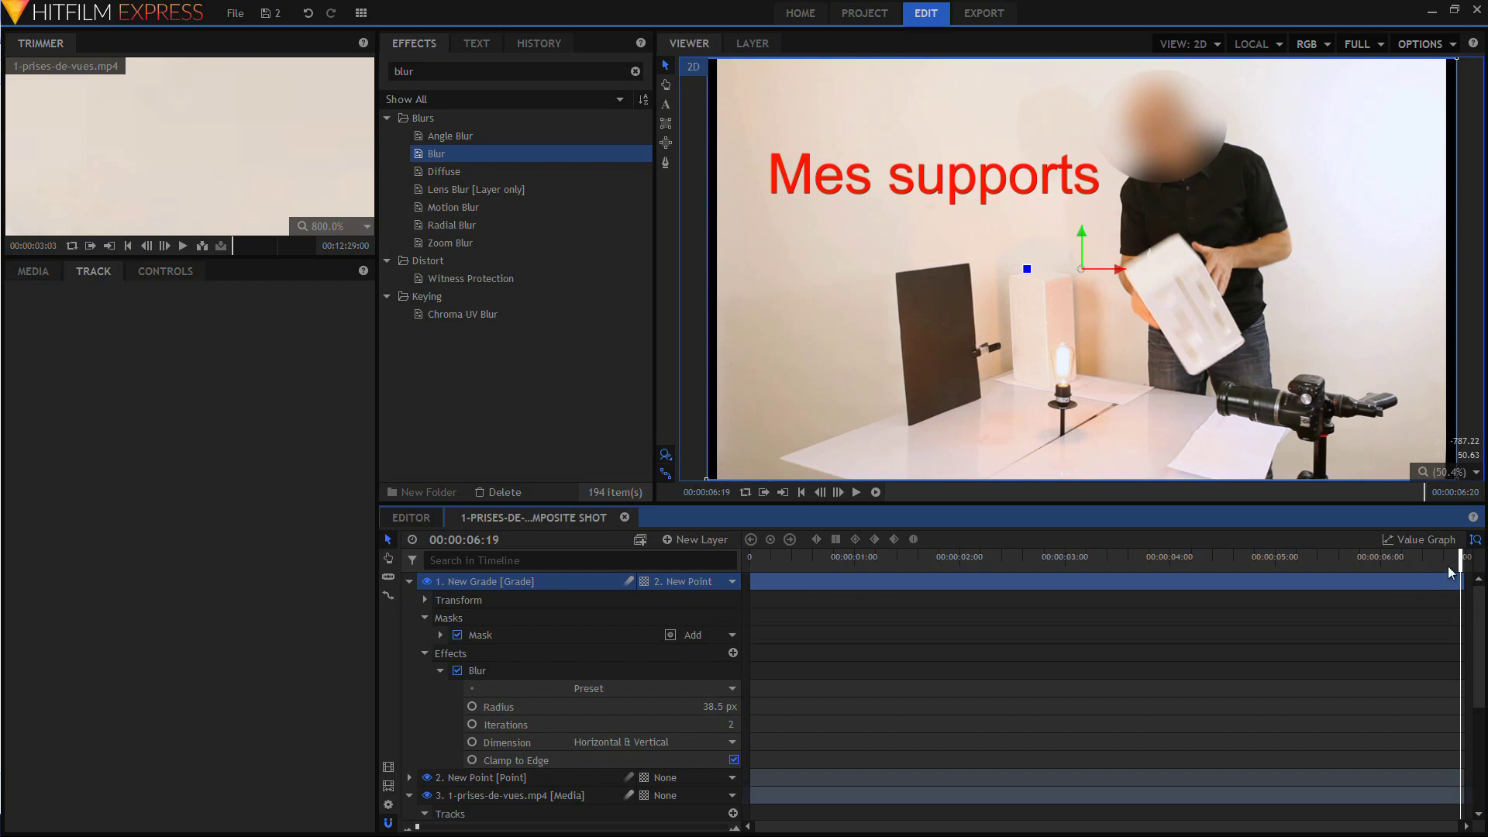
pyautogui.moveTo(1458, 560); pyautogui.dragTo(375, 608)
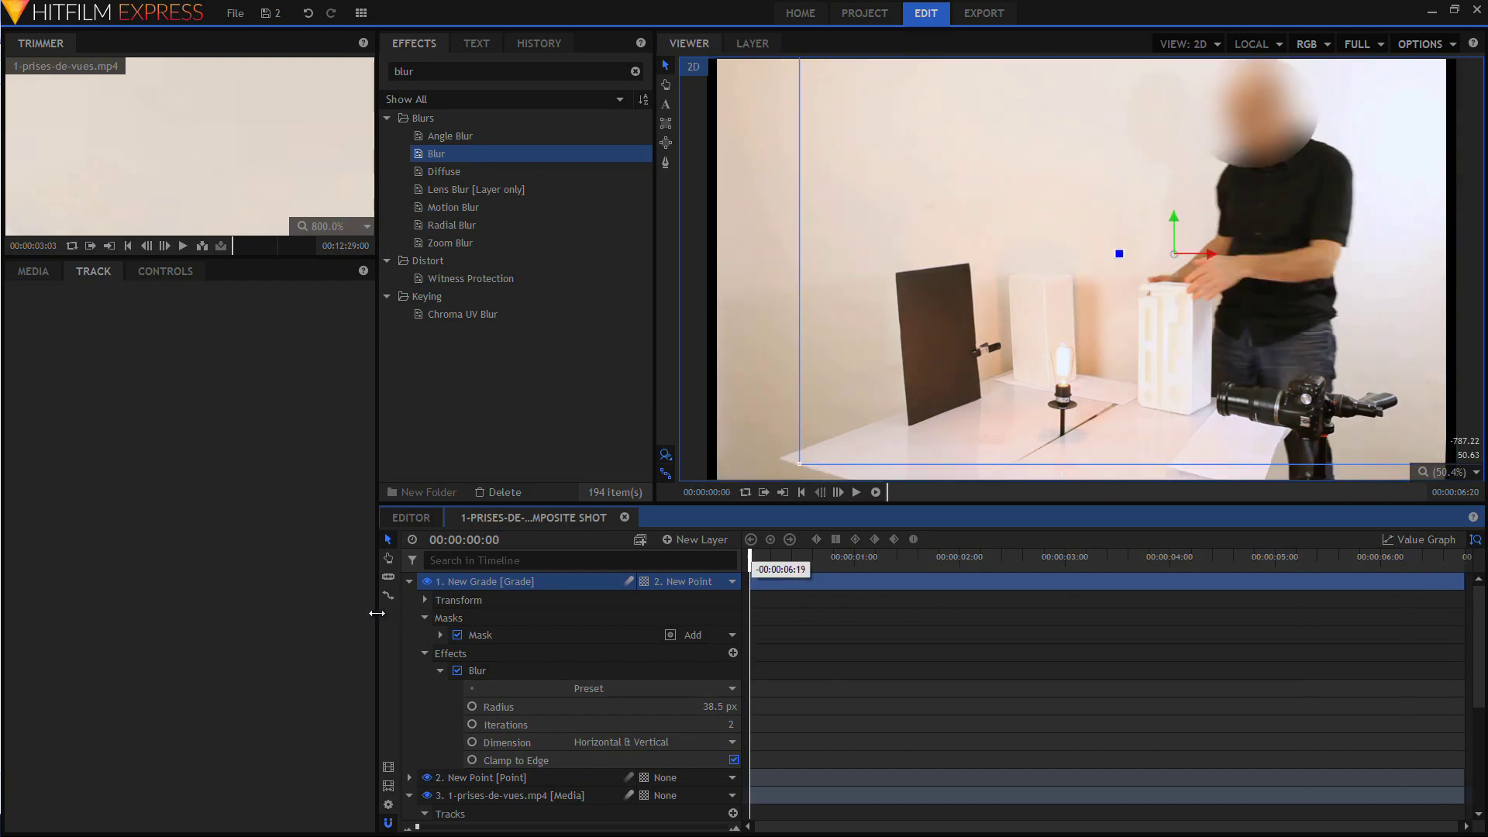
pyautogui.press('space')
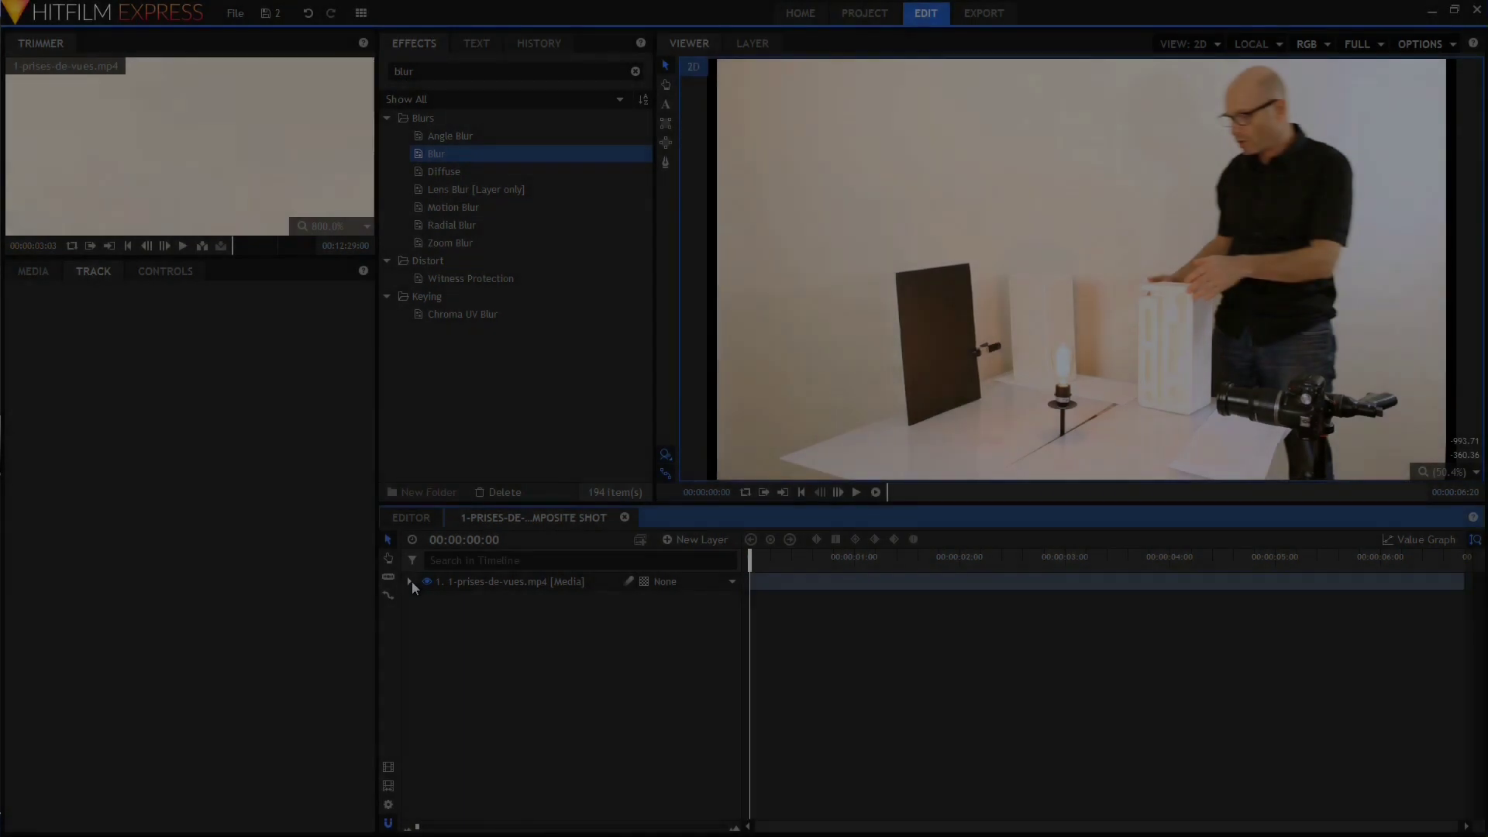
# - Add a tracker to the 1-prises-de-vues.mp4 layer and move its tracking point to the man's face
pyautogui.click(410, 581)
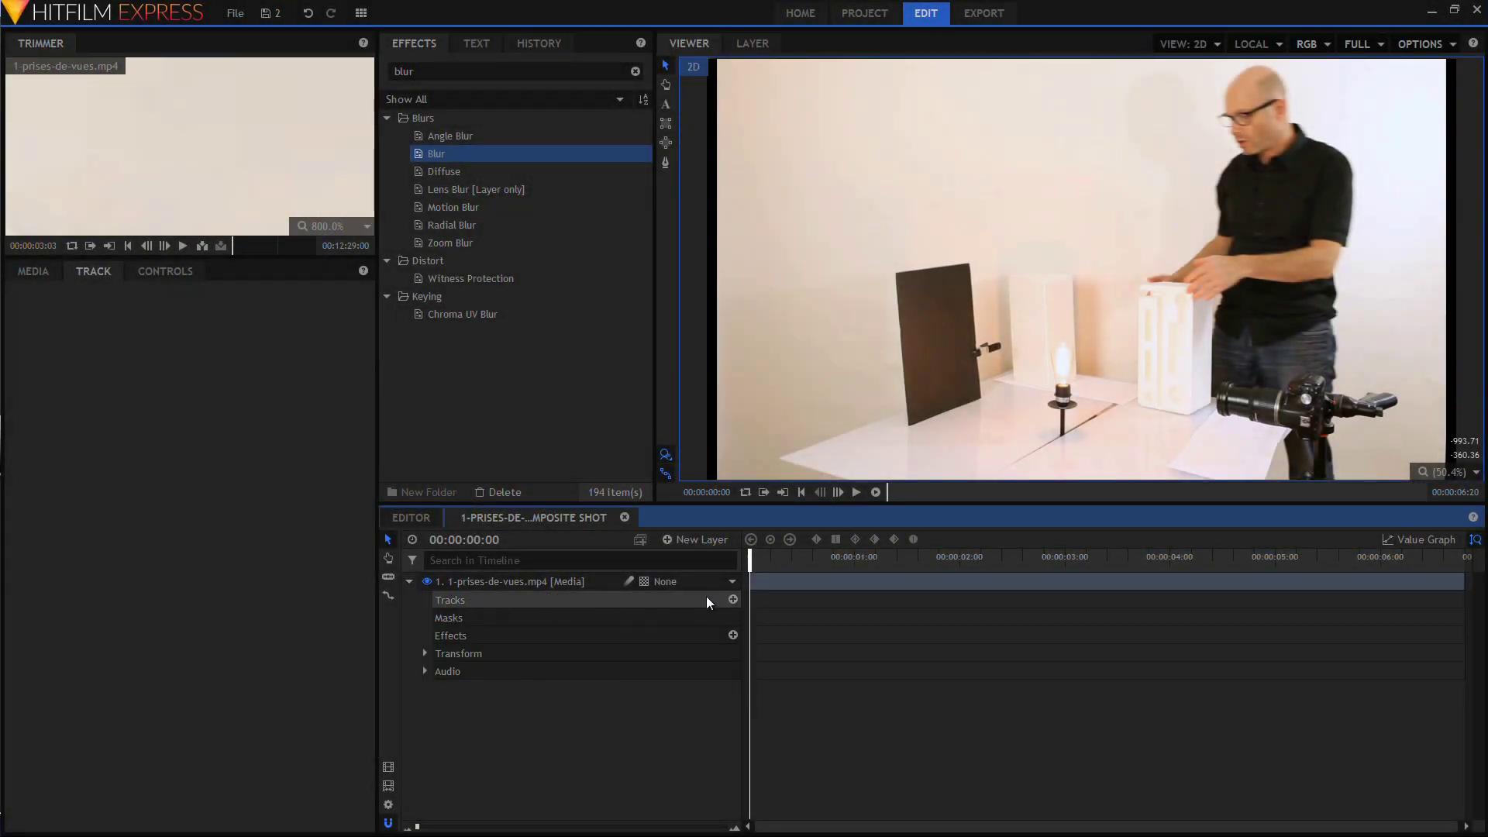
pyautogui.click(734, 602)
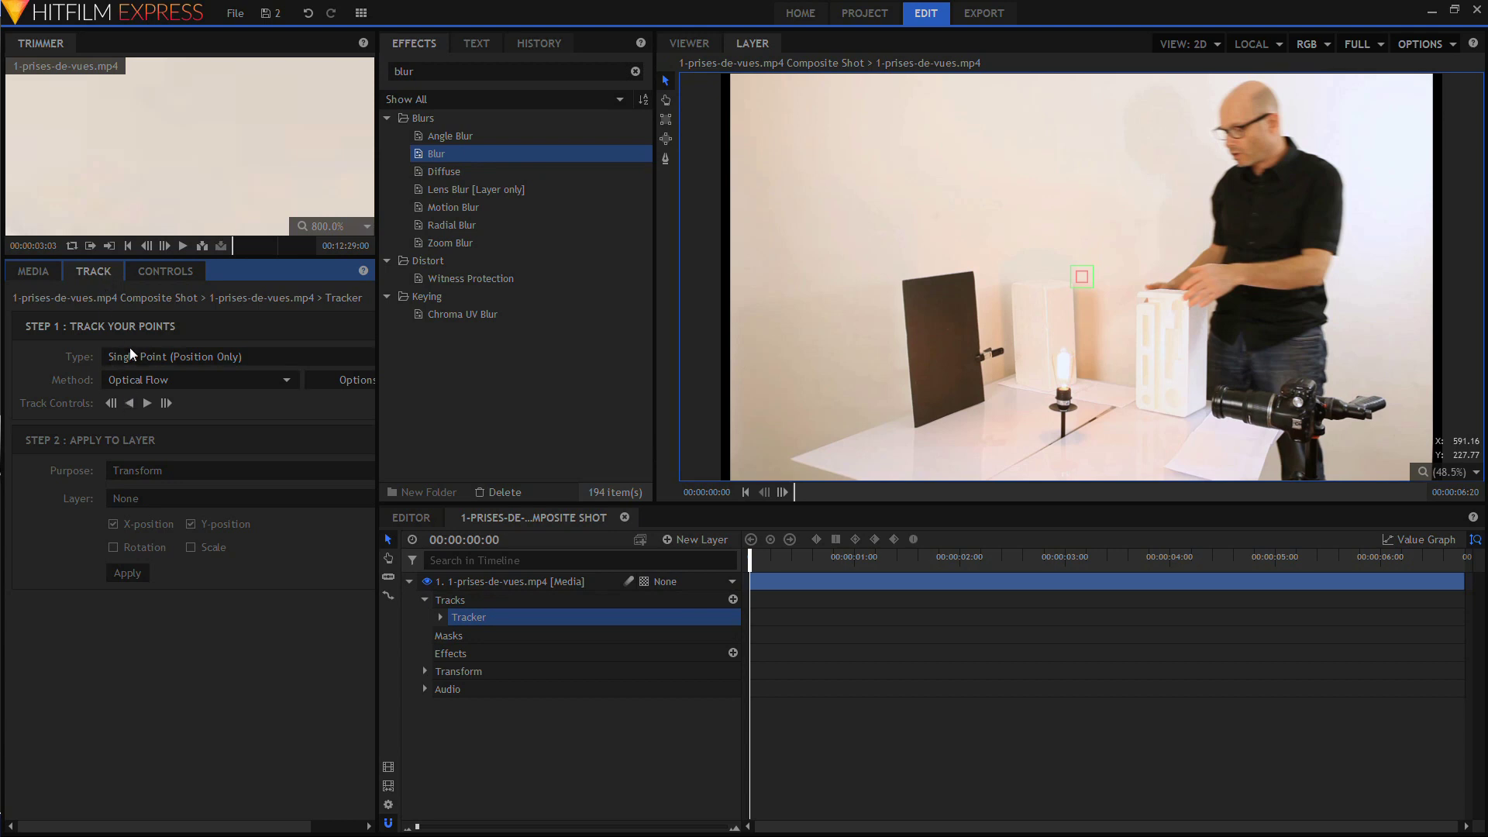
pyautogui.scroll(3, 1047, 359)
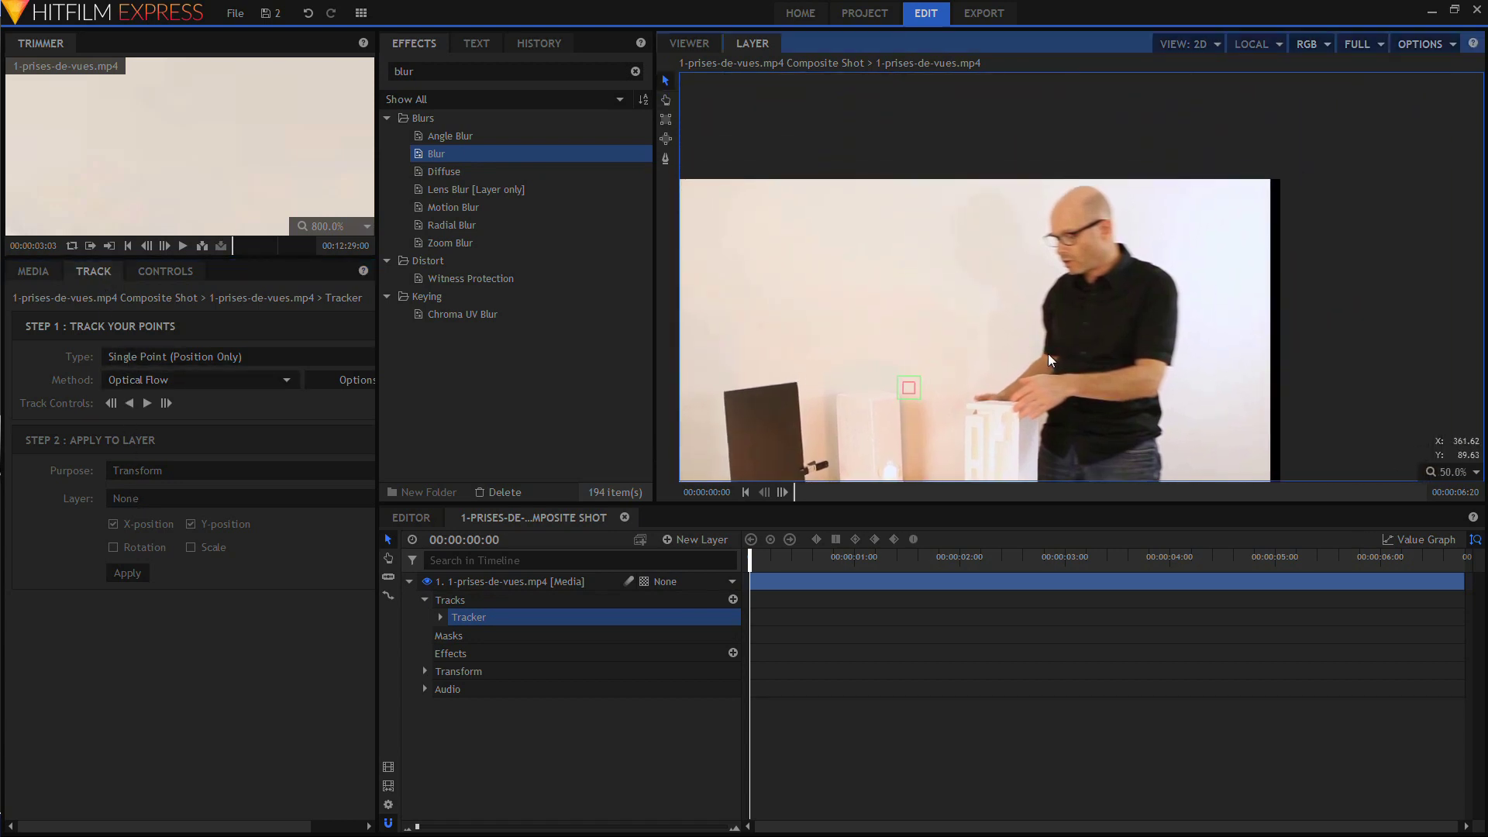
pyautogui.scroll(1, 1046, 359)
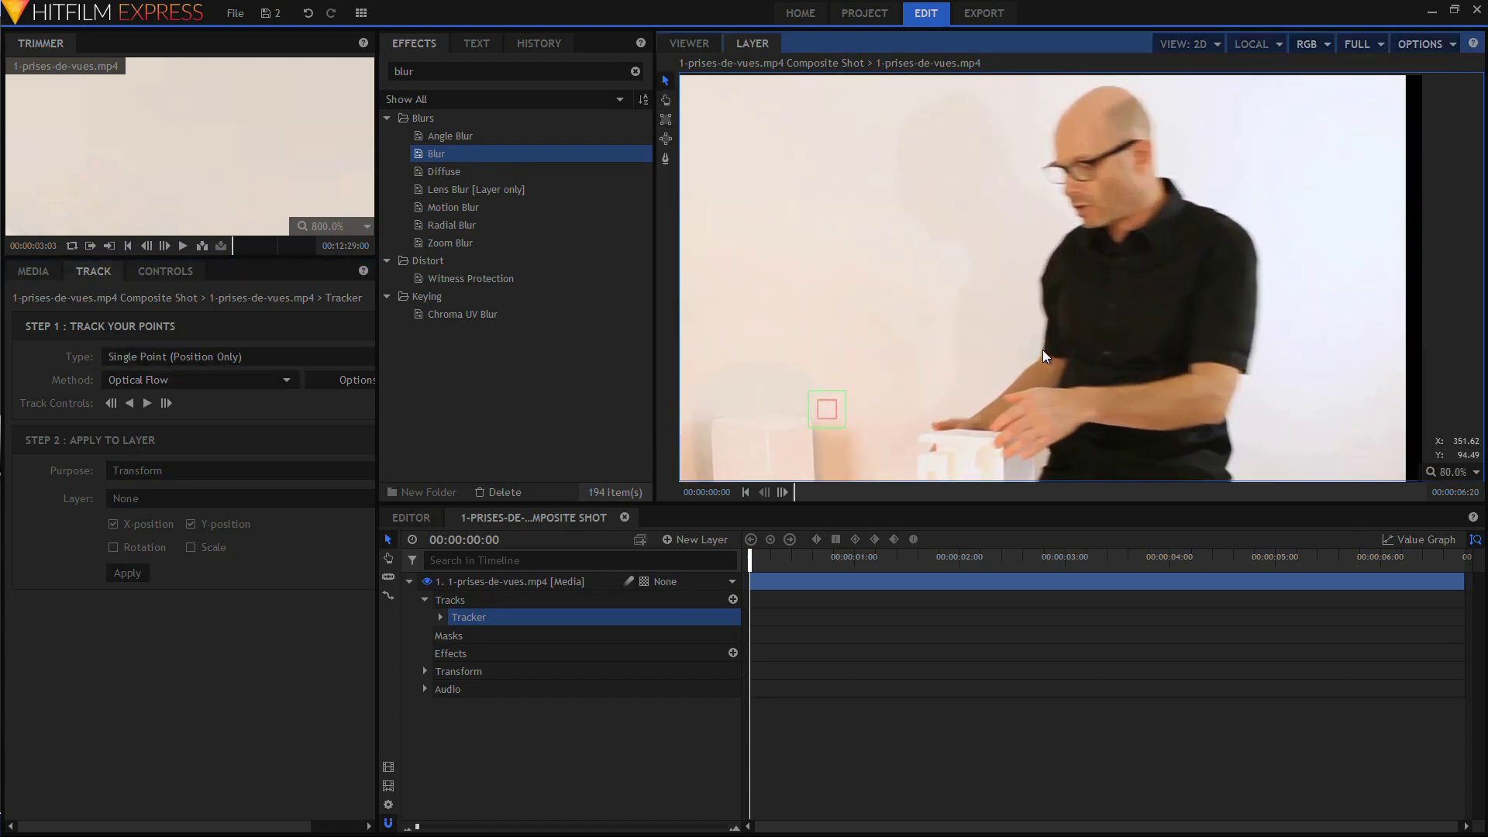
pyautogui.click(826, 411)
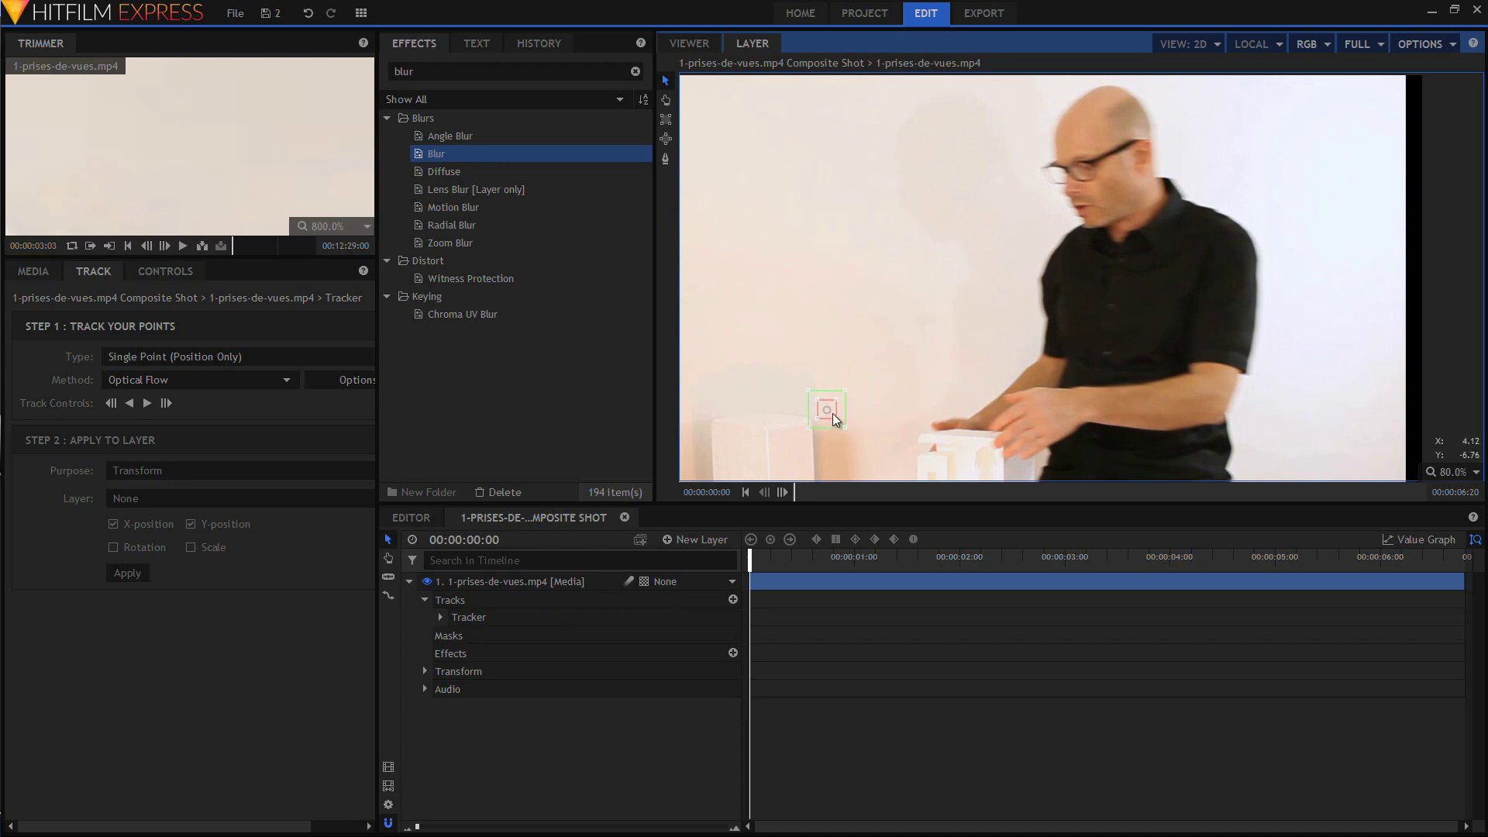
pyautogui.moveTo(835, 420); pyautogui.dragTo(1062, 220)
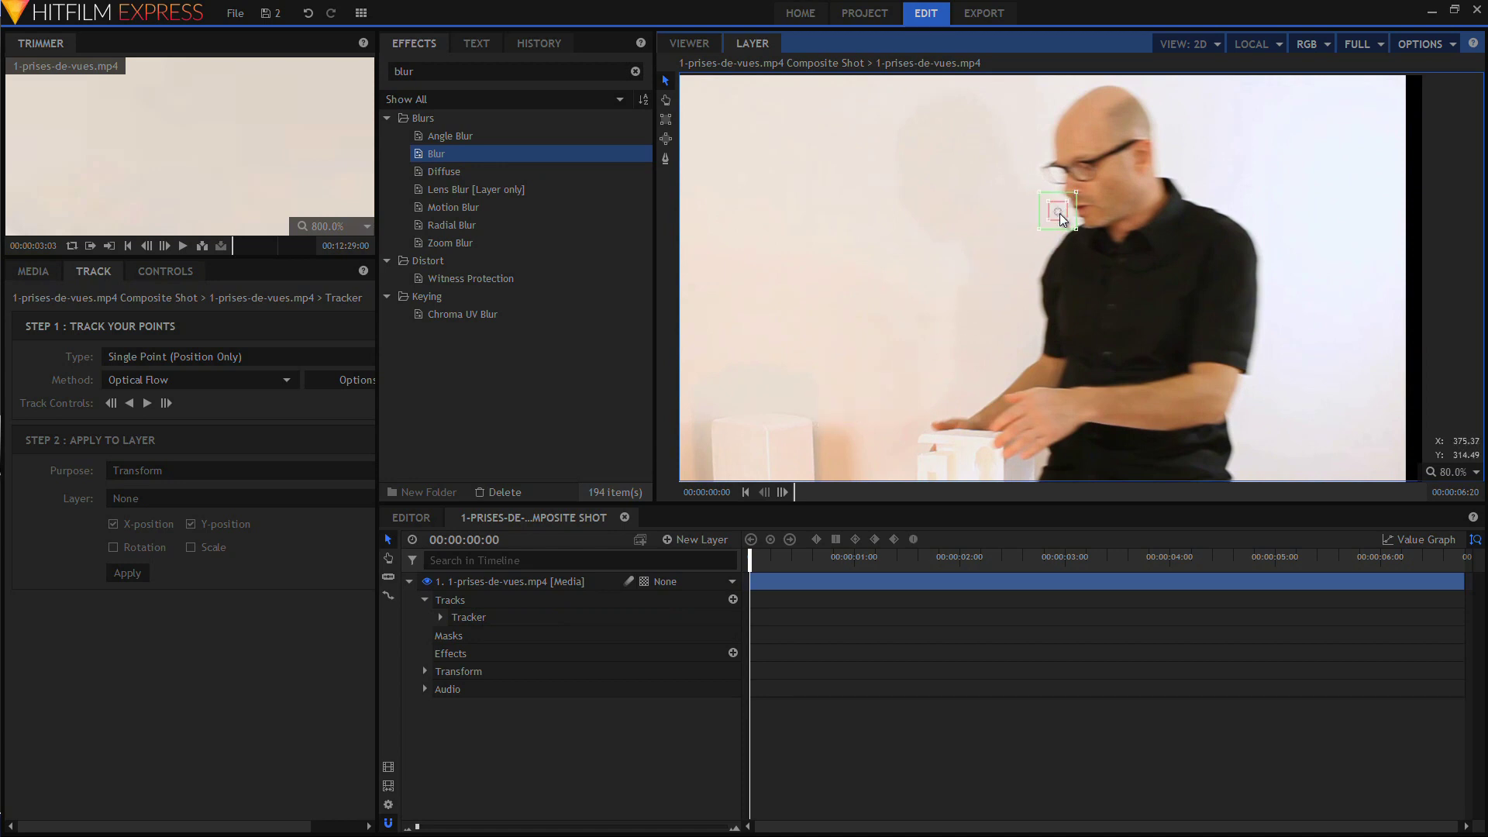
# - Fine-tune the tracking point onto the man's eye behind his glasses, and fit the whole frame in view
pyautogui.scroll(2, 1062, 219)
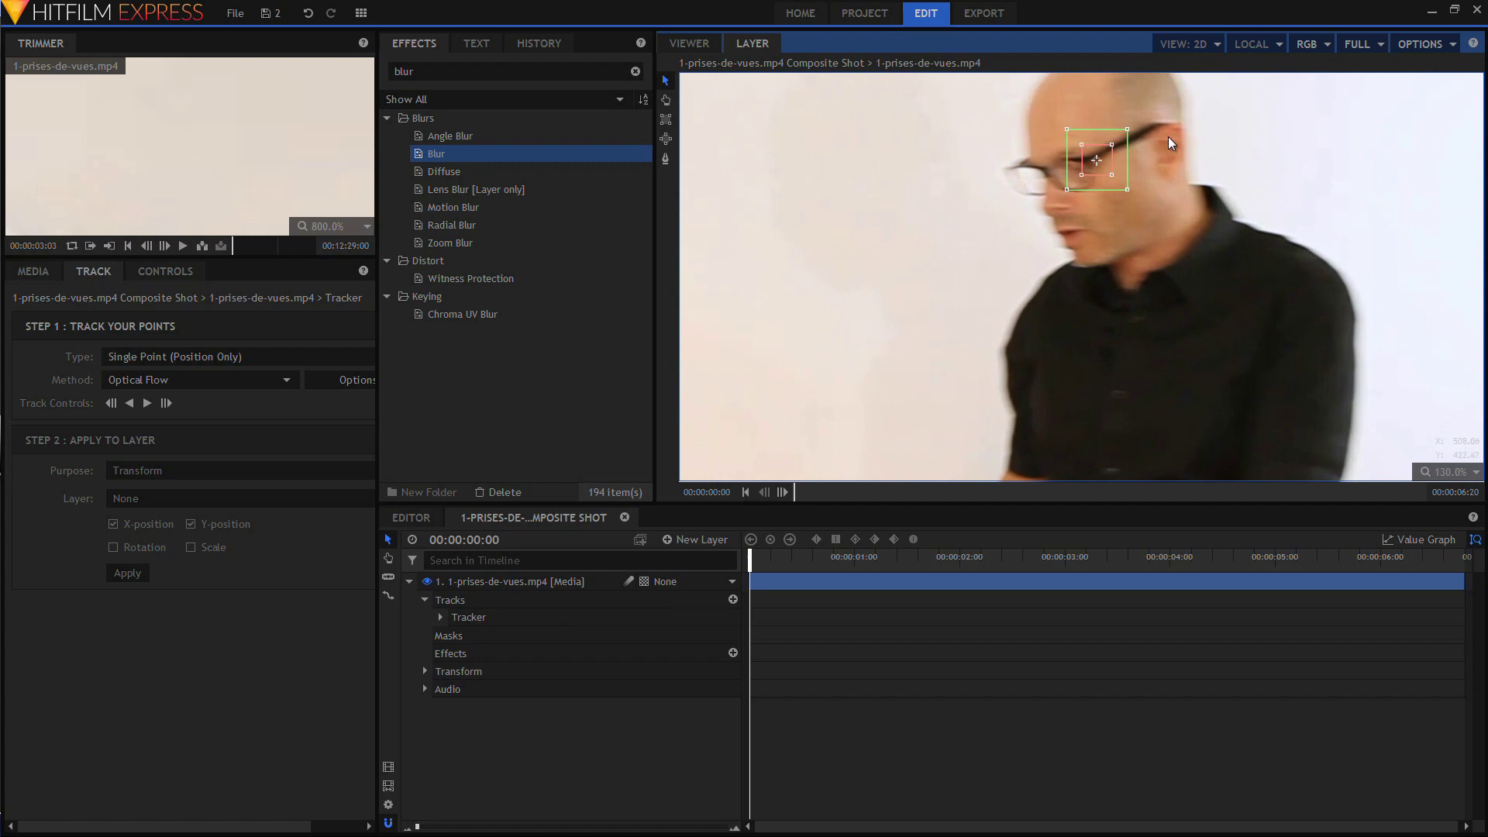
pyautogui.moveTo(1109, 173); pyautogui.dragTo(1103, 176)
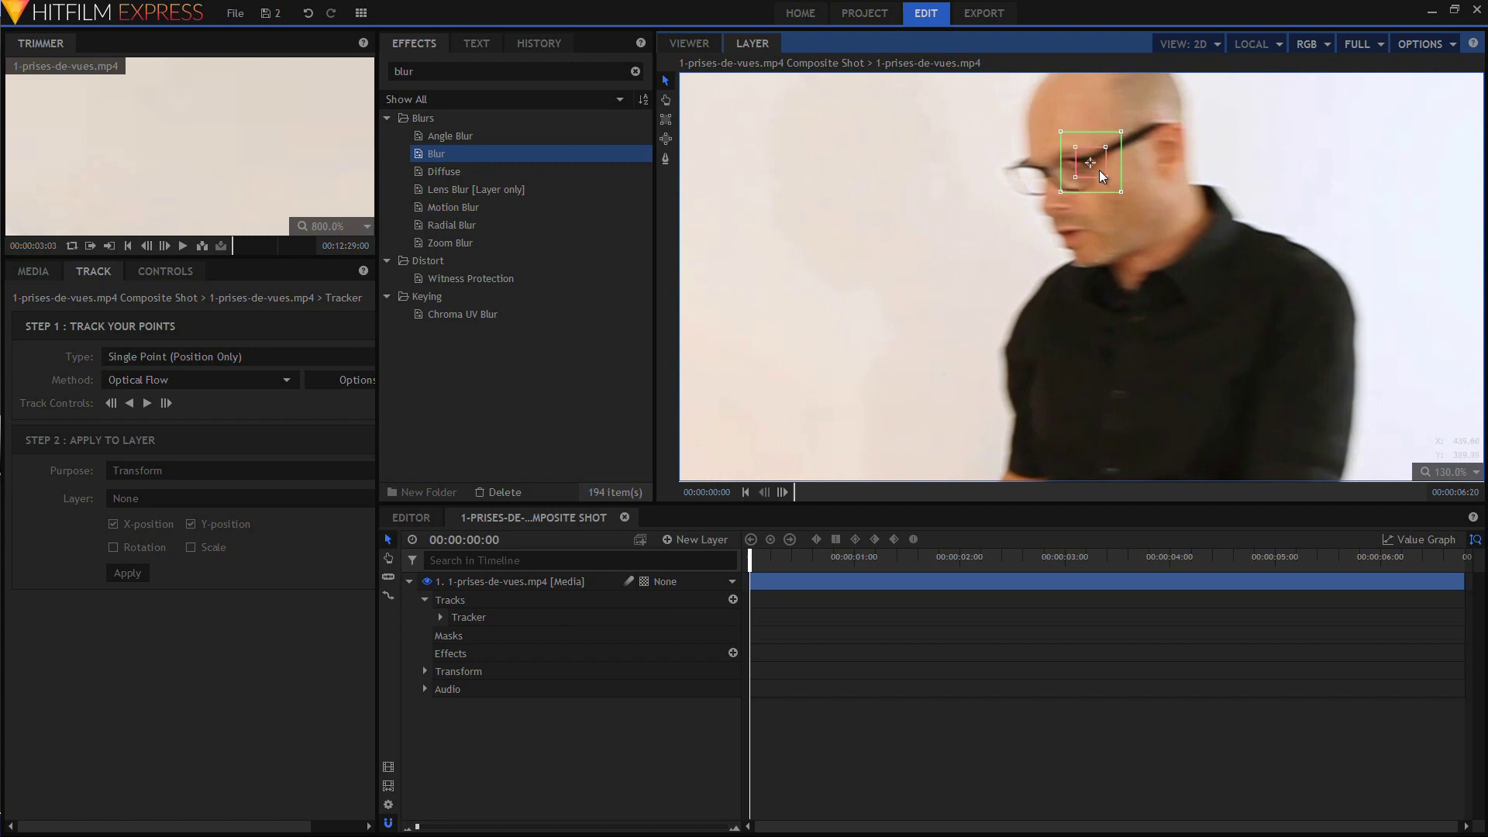
pyautogui.scroll(2, 1102, 177)
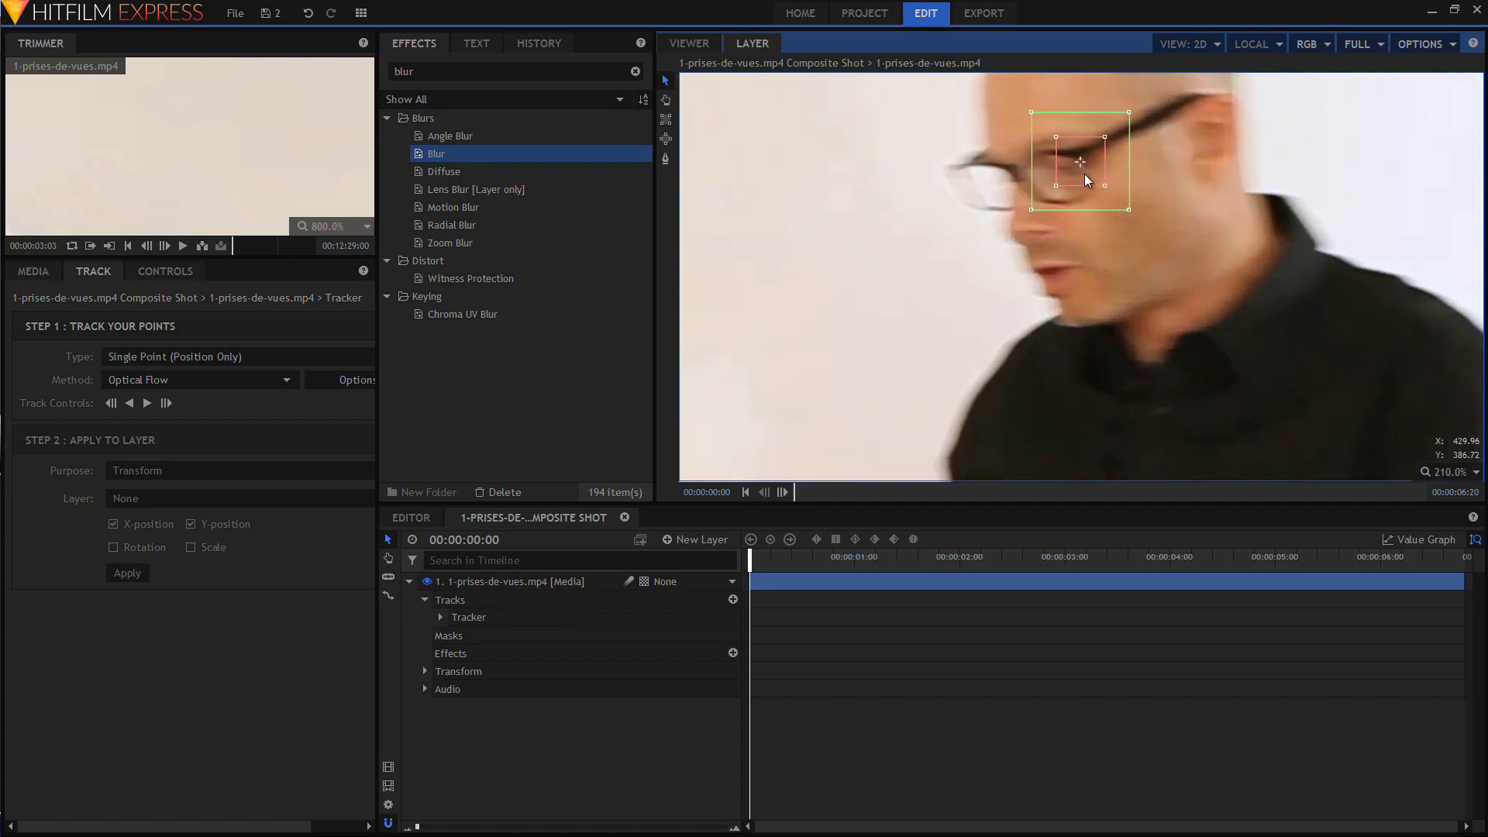
pyautogui.click(1448, 472)
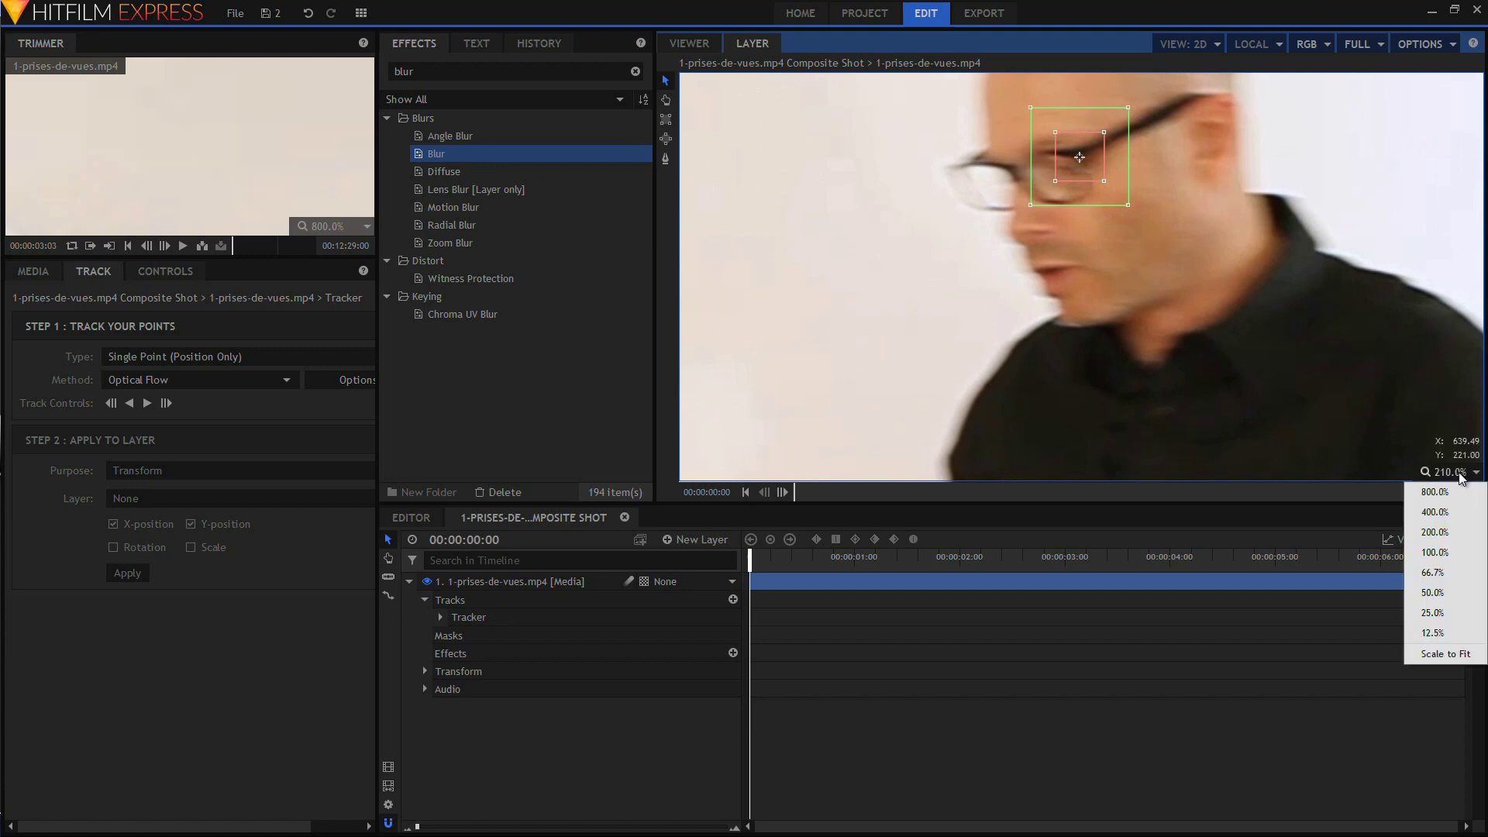
pyautogui.click(1433, 656)
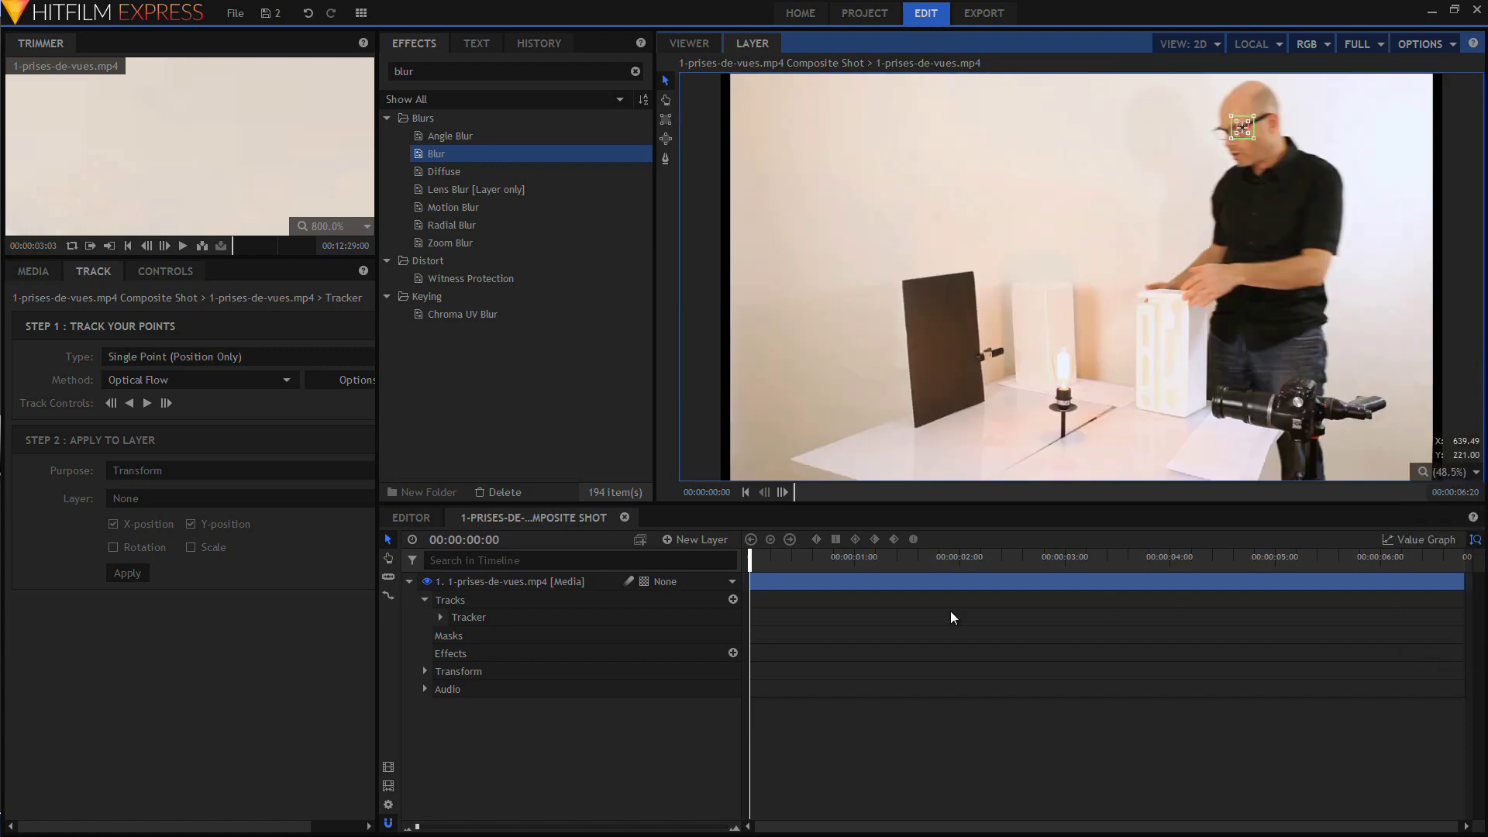
# - Track the point forward to the end of the clip and expand the properties of Tracking Point 1
pyautogui.click(148, 404)
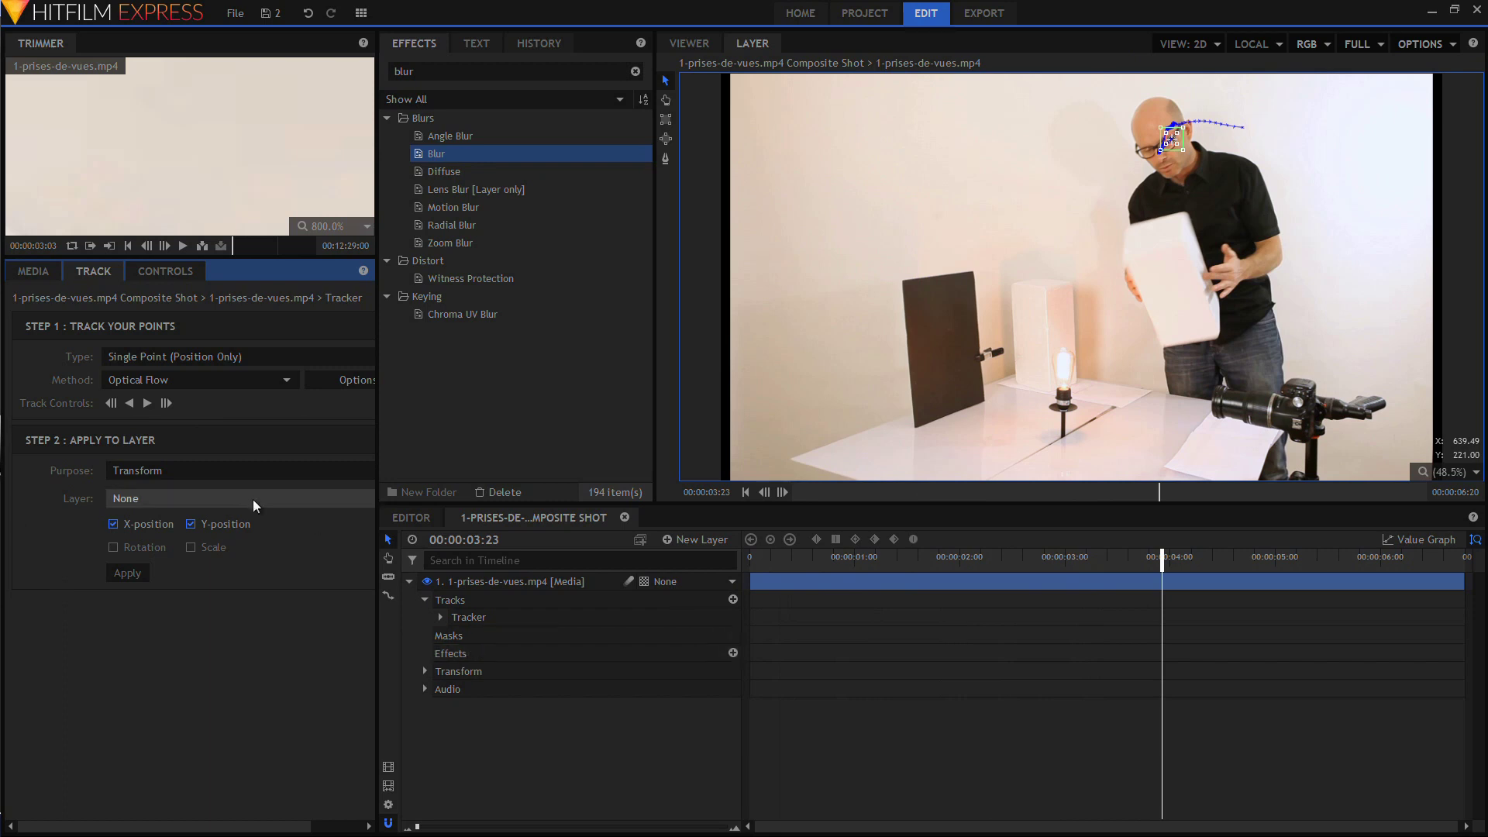
pyautogui.click(440, 618)
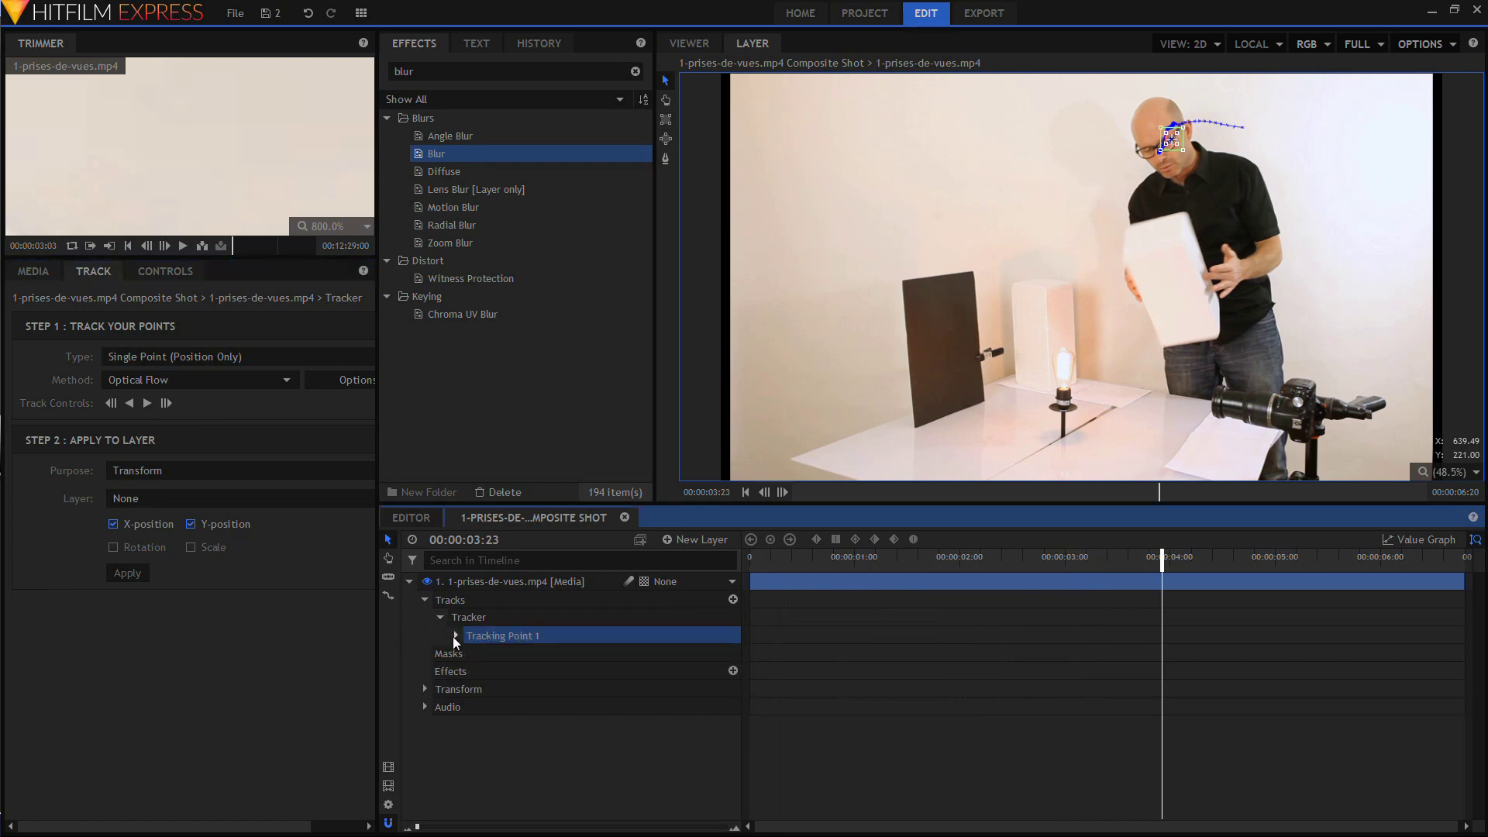
pyautogui.click(456, 635)
pyautogui.click(147, 404)
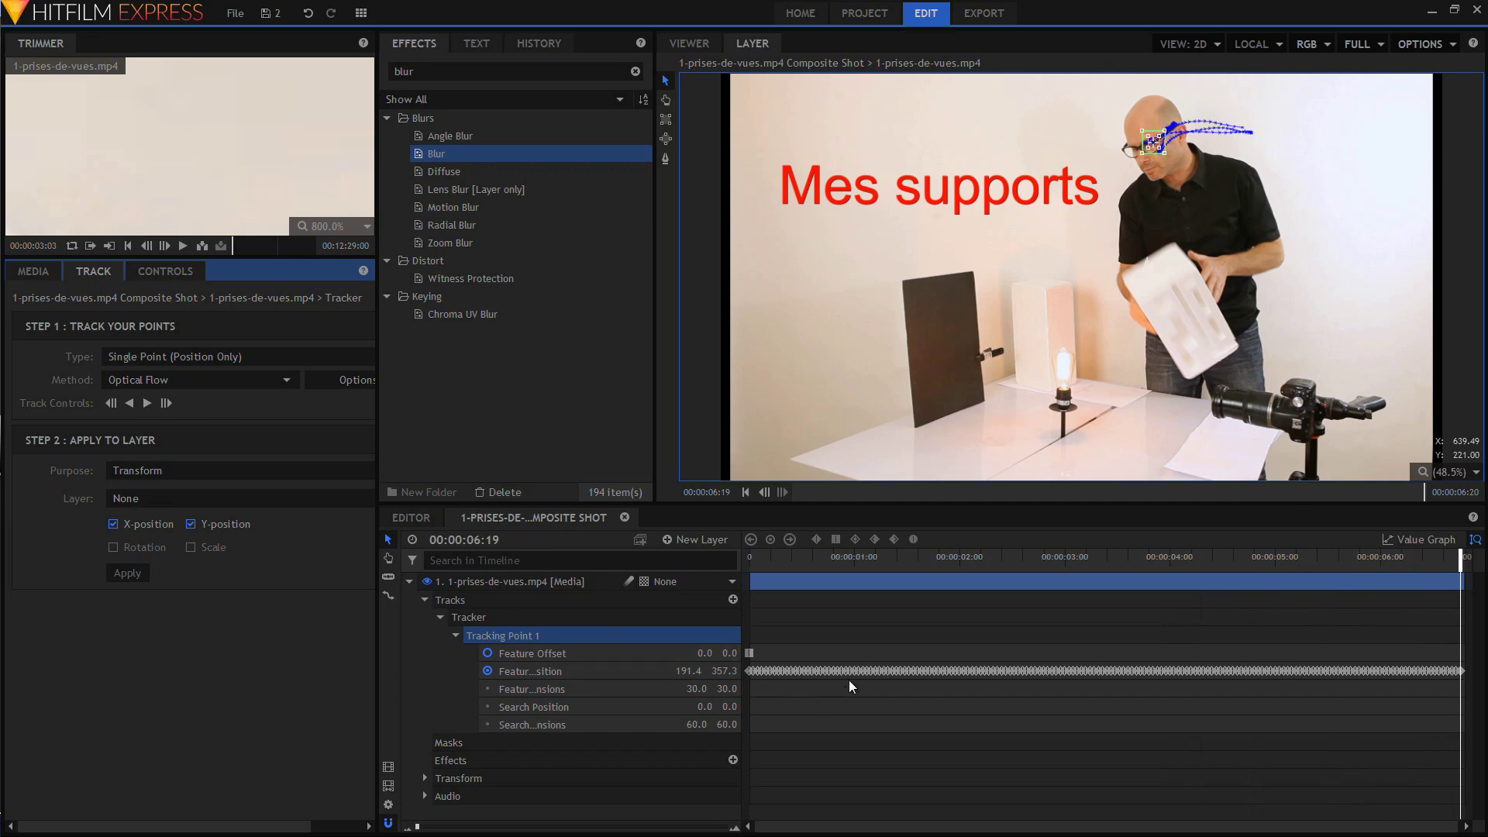
# - Add a point layer above the video layer and rename it TRACKER
pyautogui.click(488, 581)
pyautogui.click(698, 539)
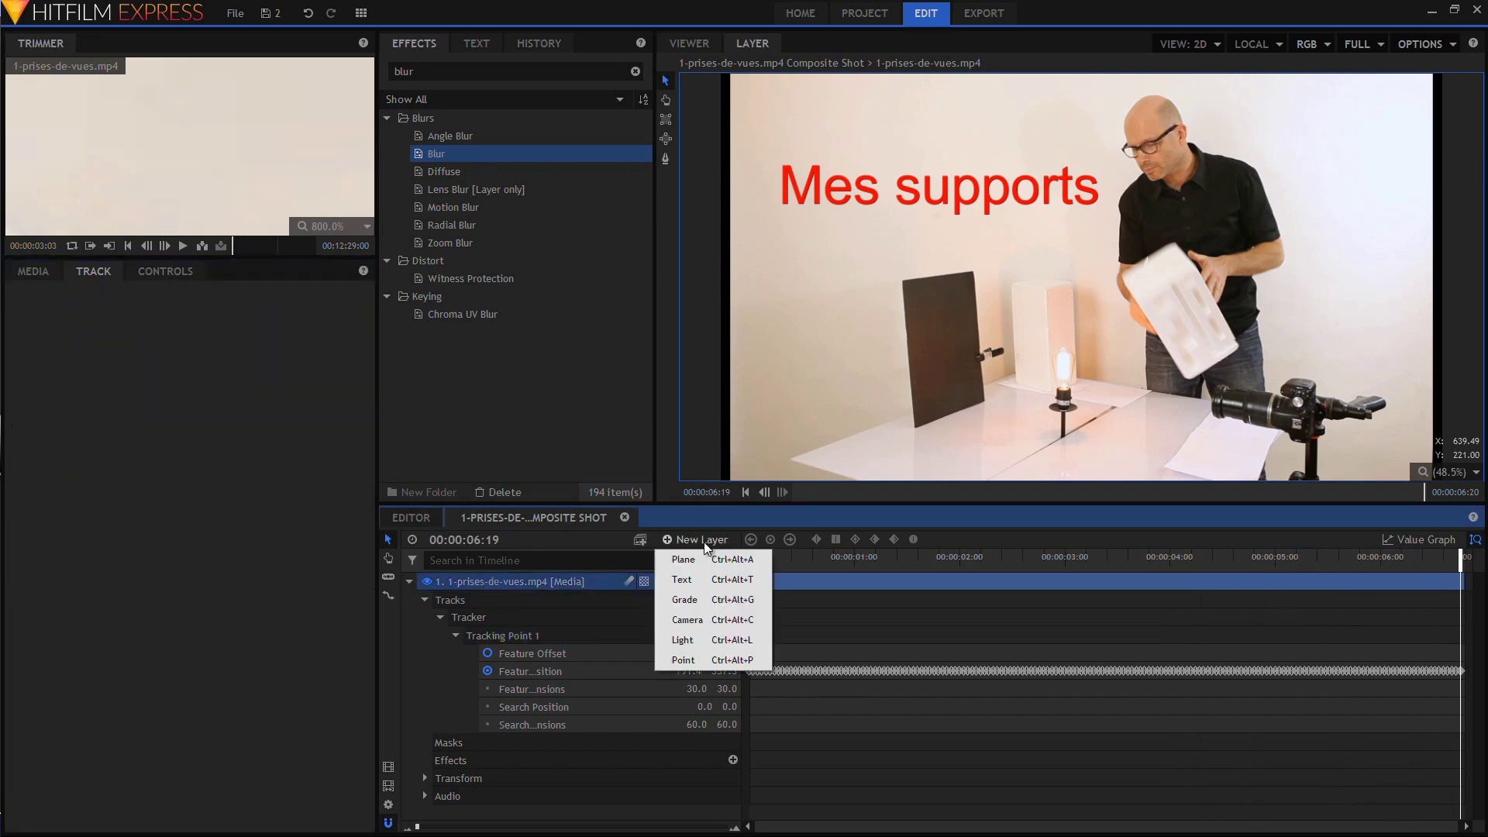
pyautogui.click(692, 661)
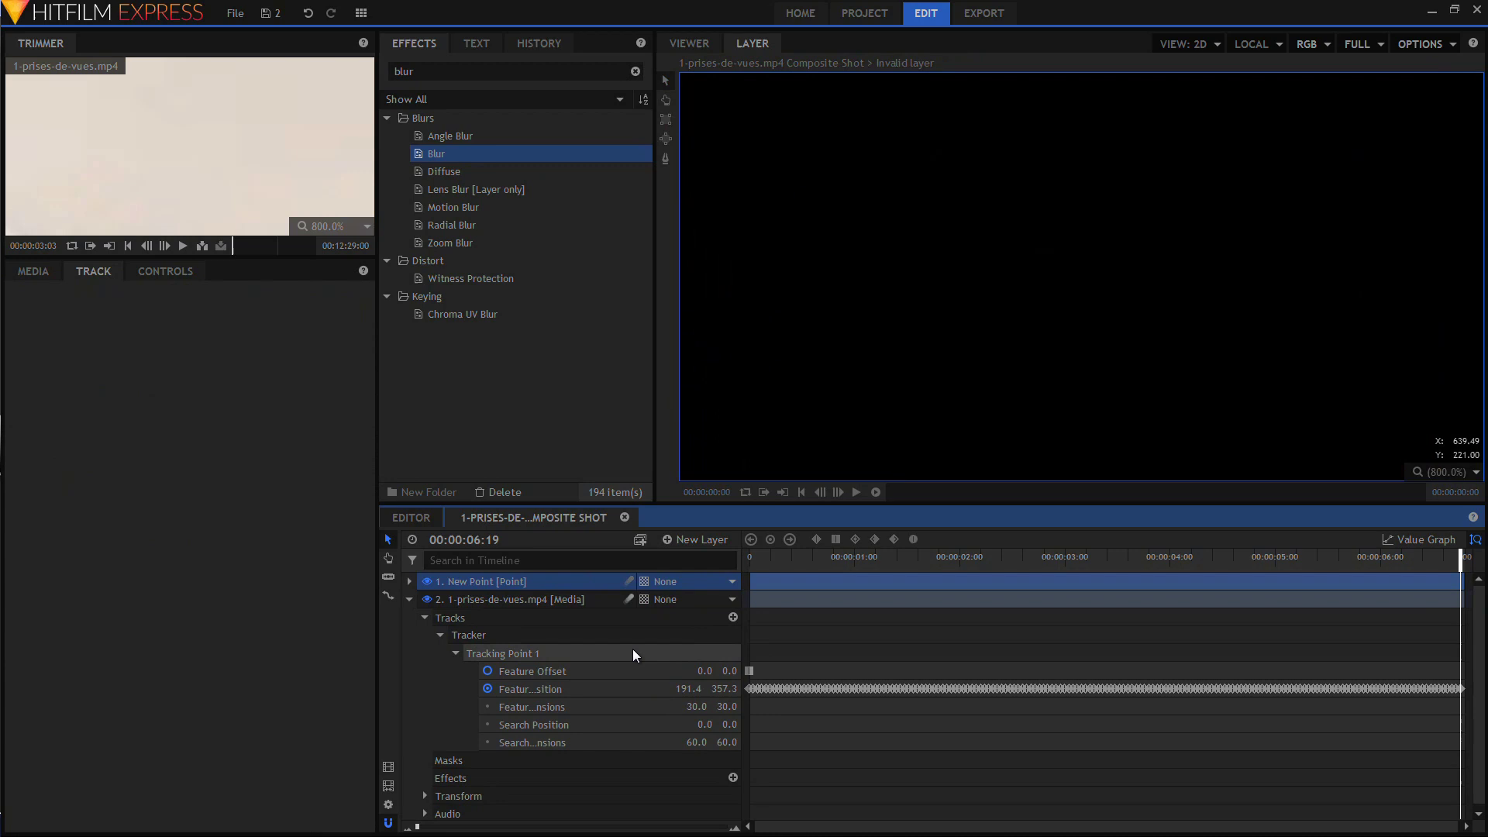
pyautogui.doubleClick(536, 583)
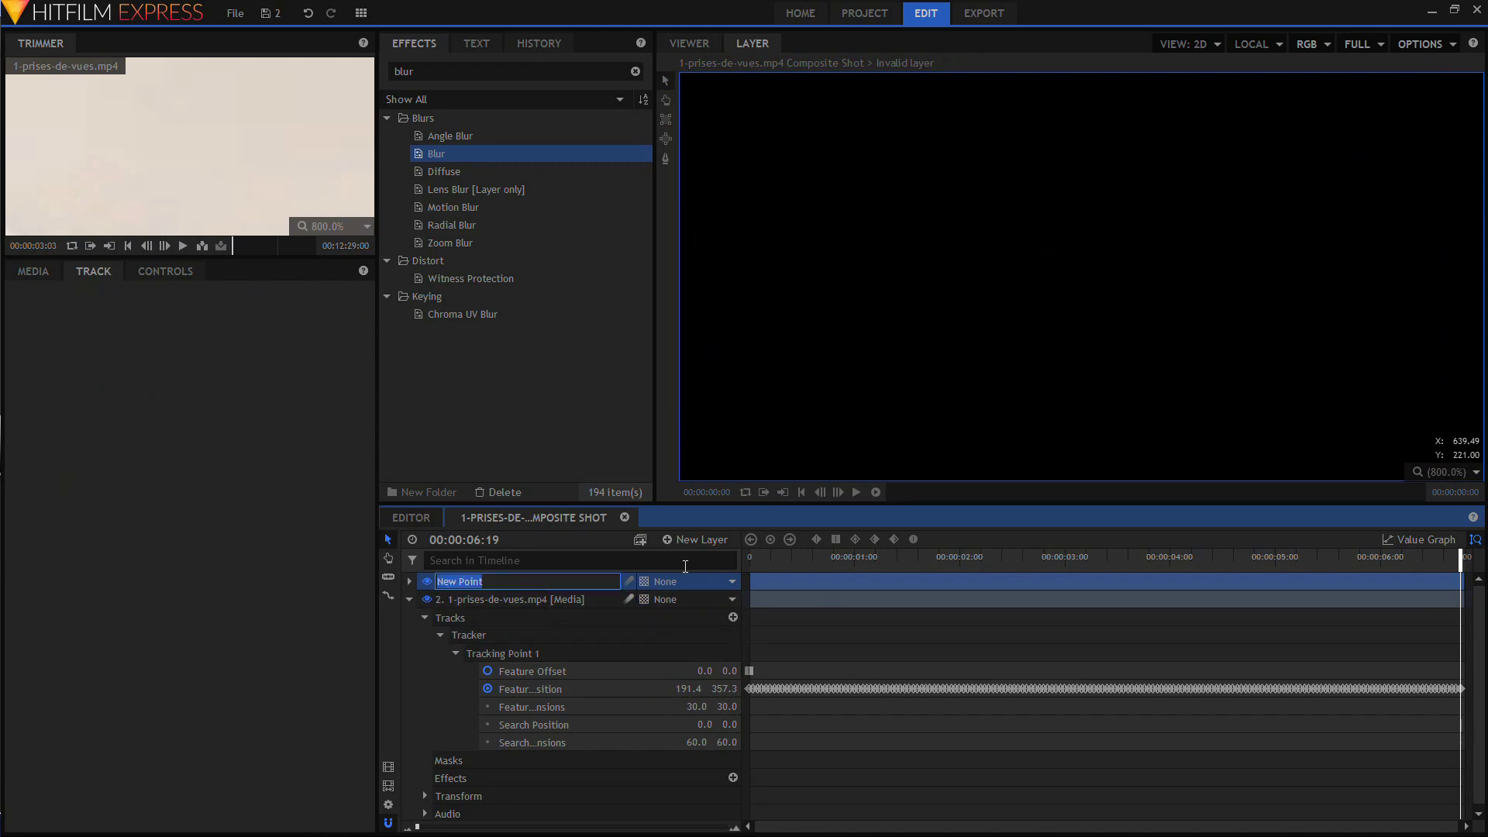
pyautogui.write('TRACKER')
pyautogui.press('Return')
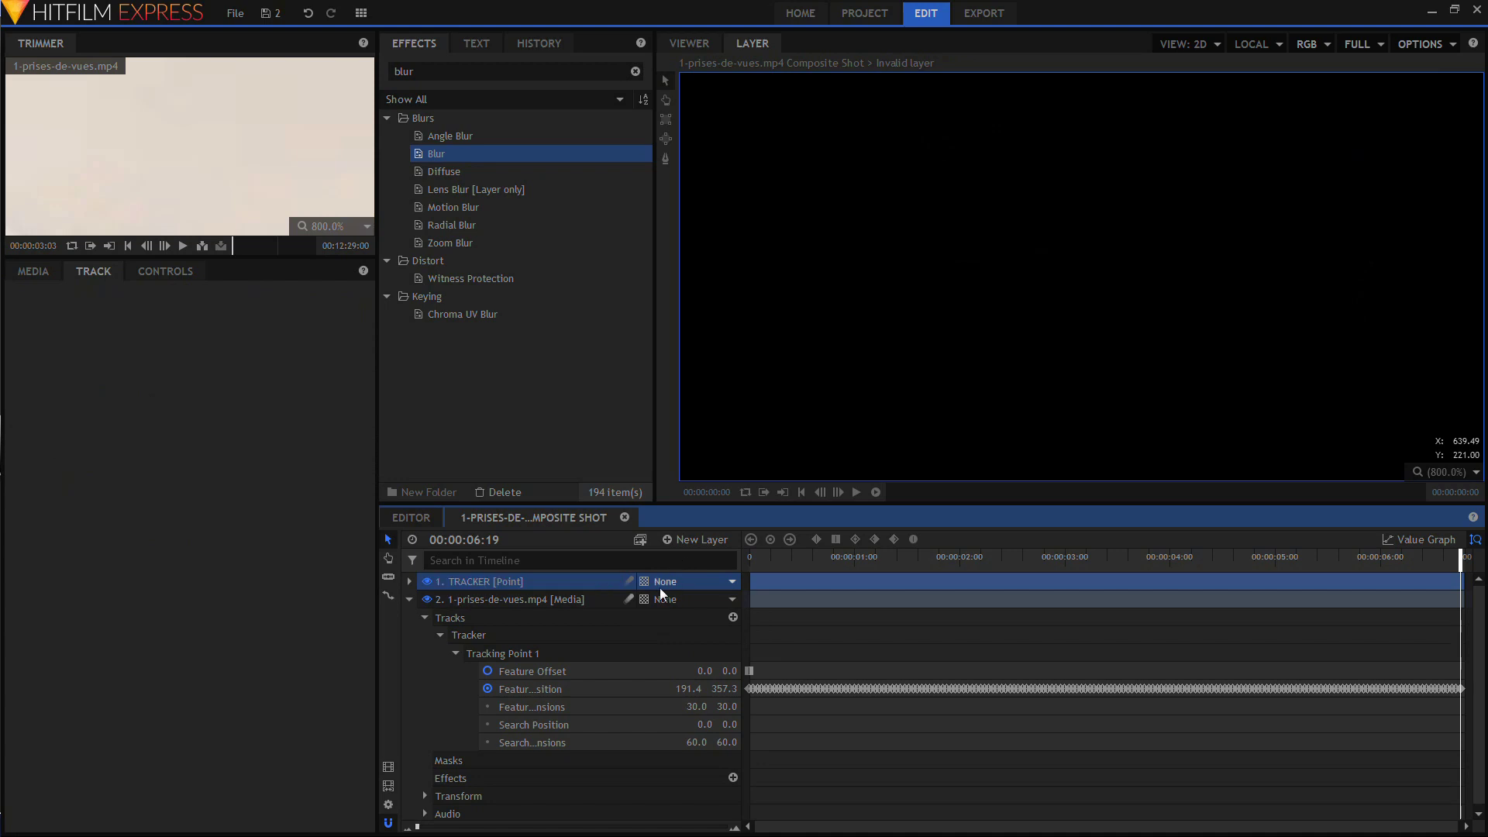
# - Set the TRACKER layer as the target for the transform data of Tracking Point 1
pyautogui.click(588, 653)
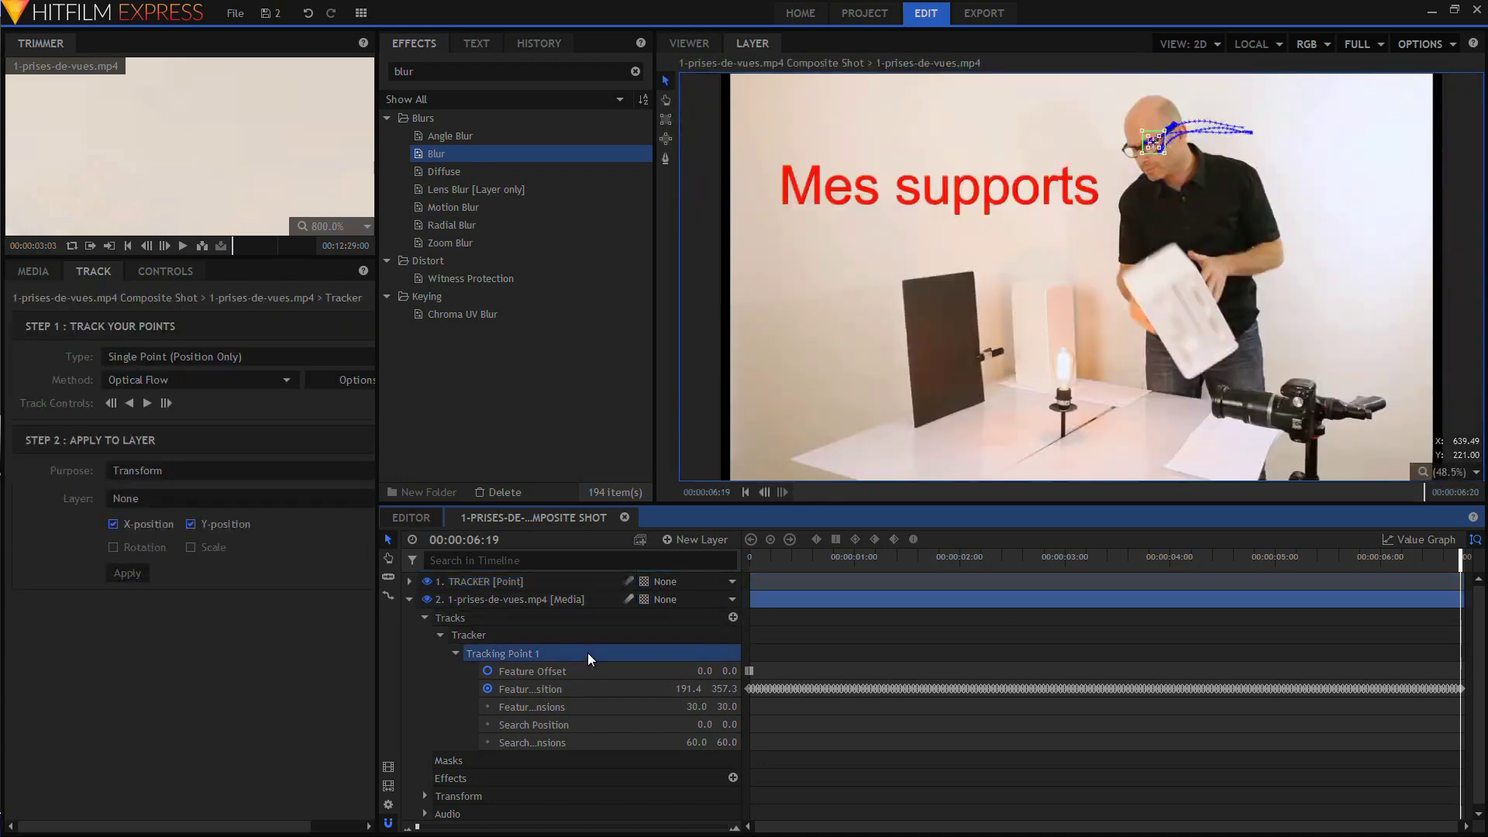
pyautogui.click(100, 278)
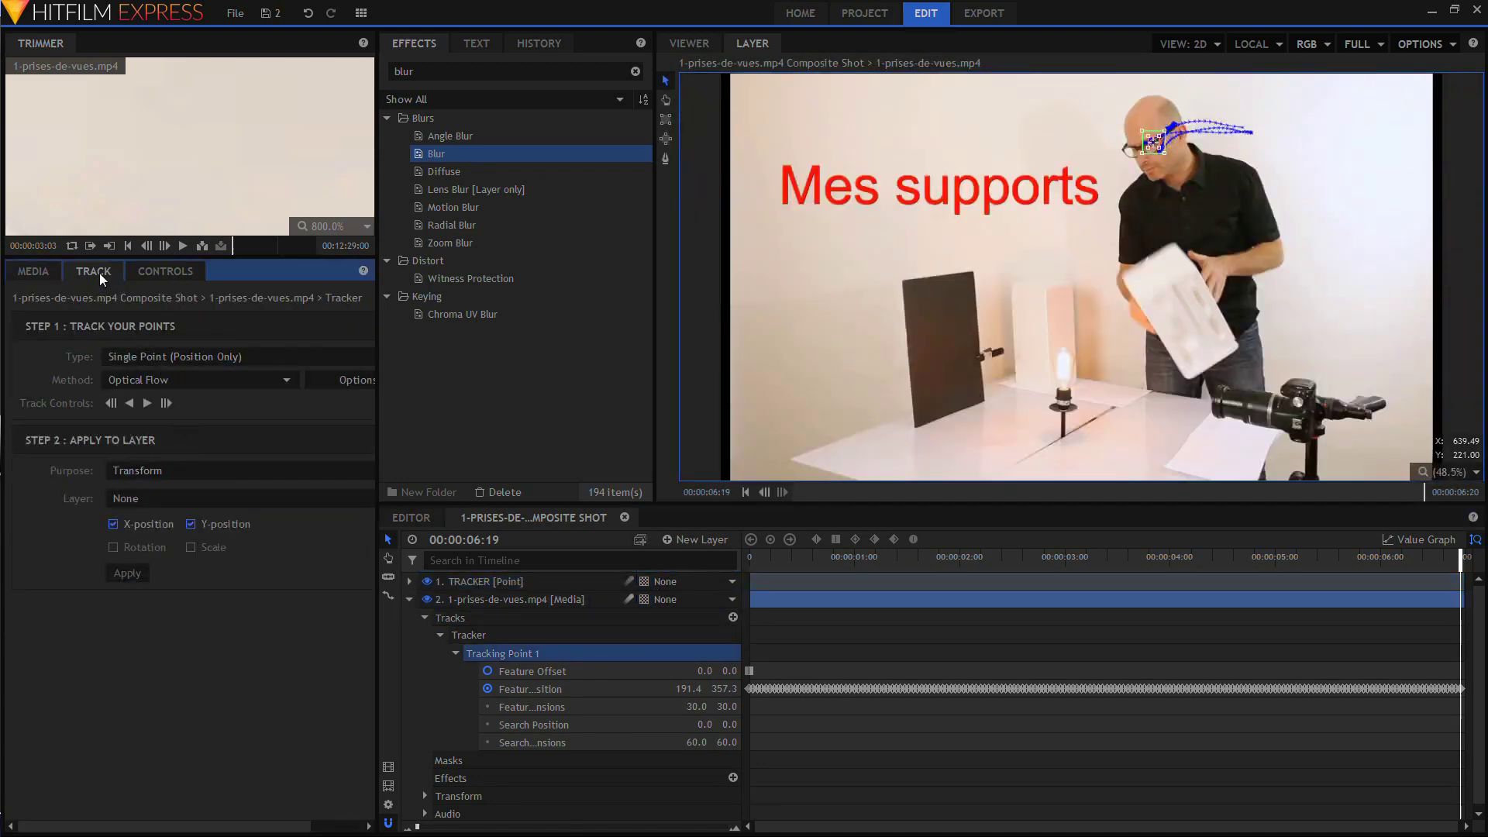
pyautogui.click(169, 502)
pyautogui.click(165, 528)
pyautogui.click(481, 583)
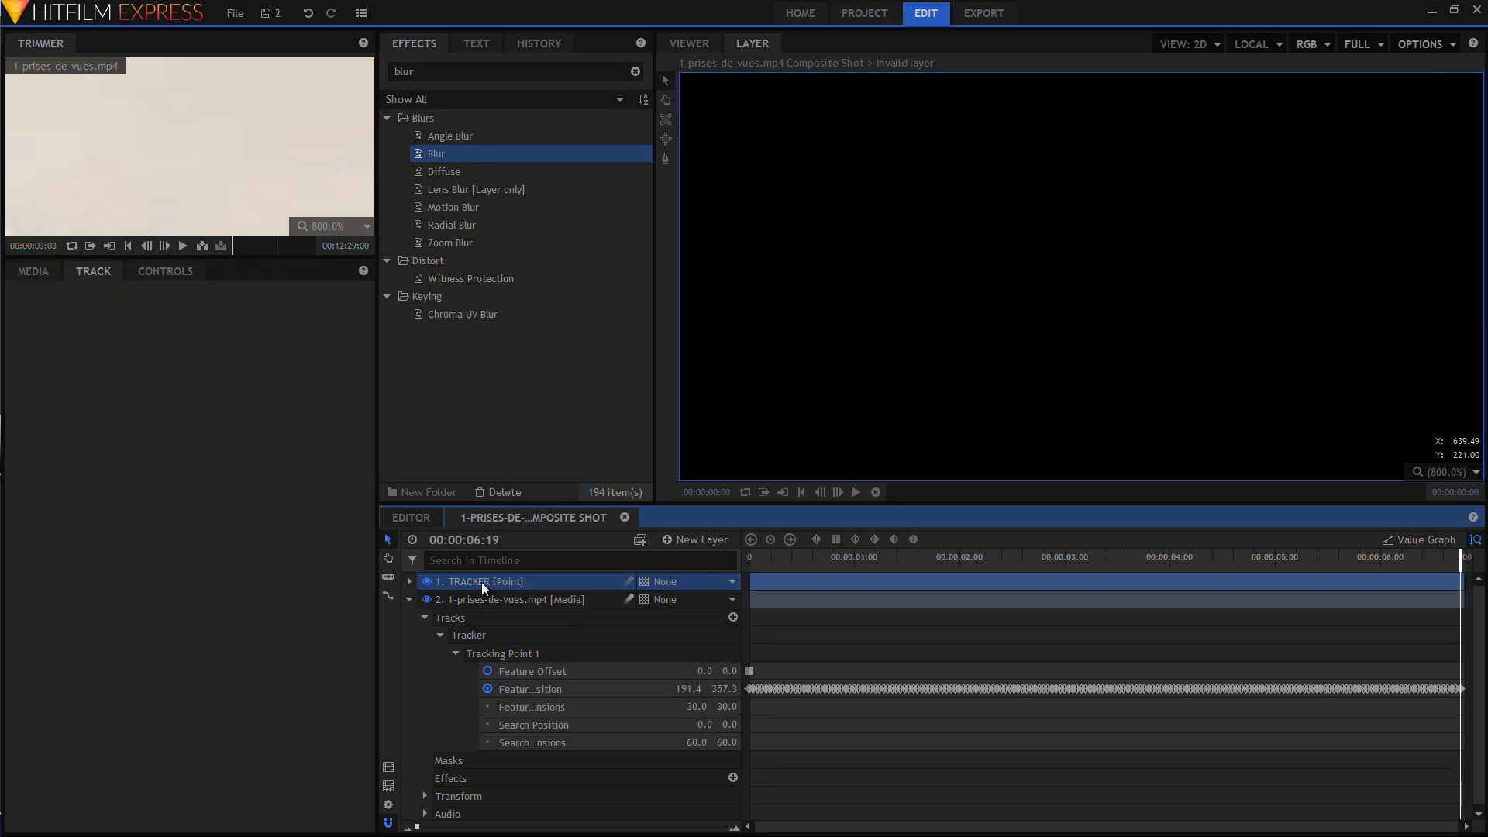
pyautogui.click(539, 655)
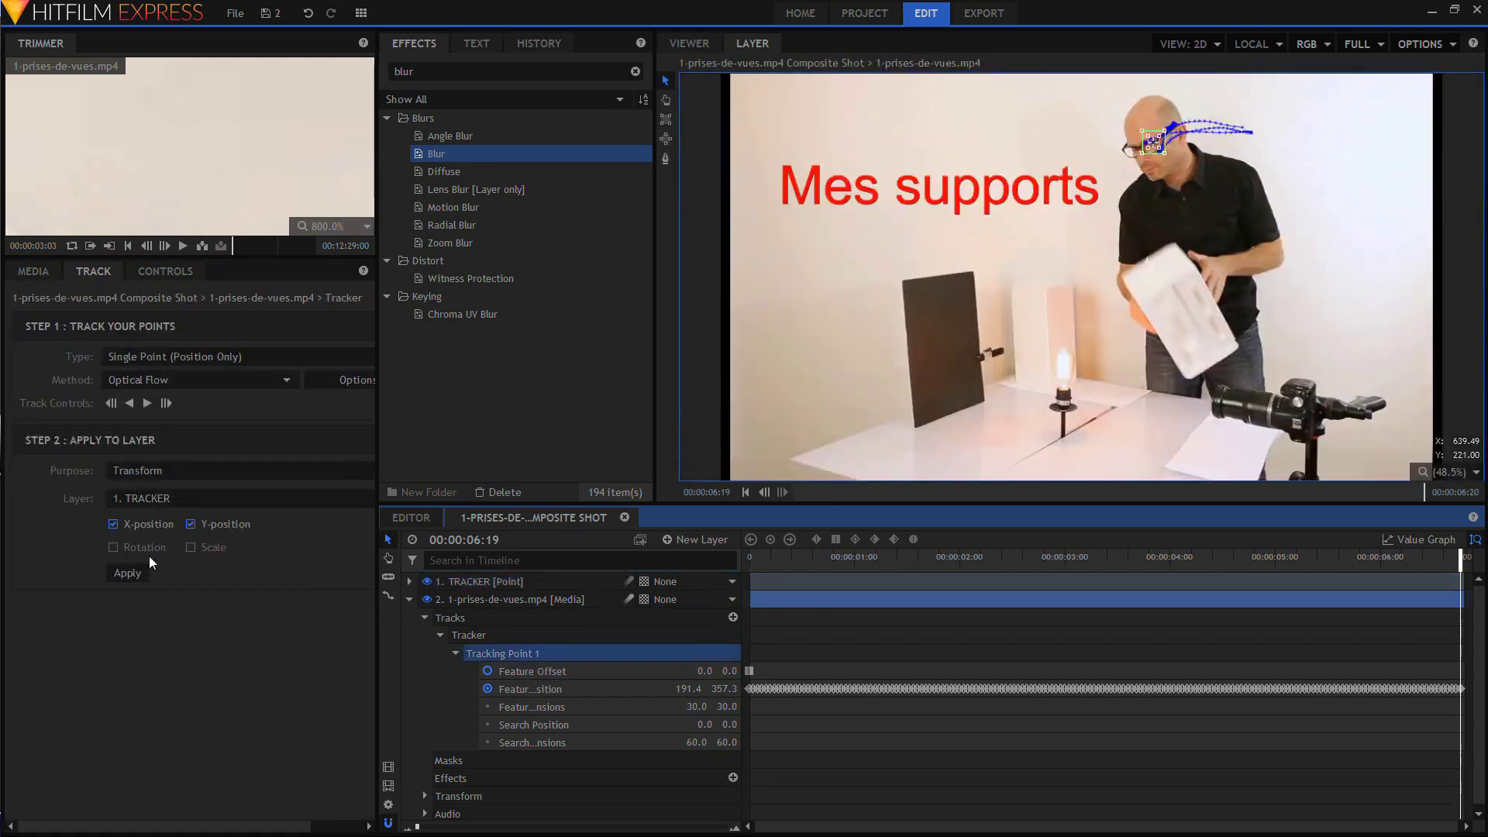
# - Expand the TRACKER layer's Transform properties and apply the tracked X and Y position to it
pyautogui.click(128, 573)
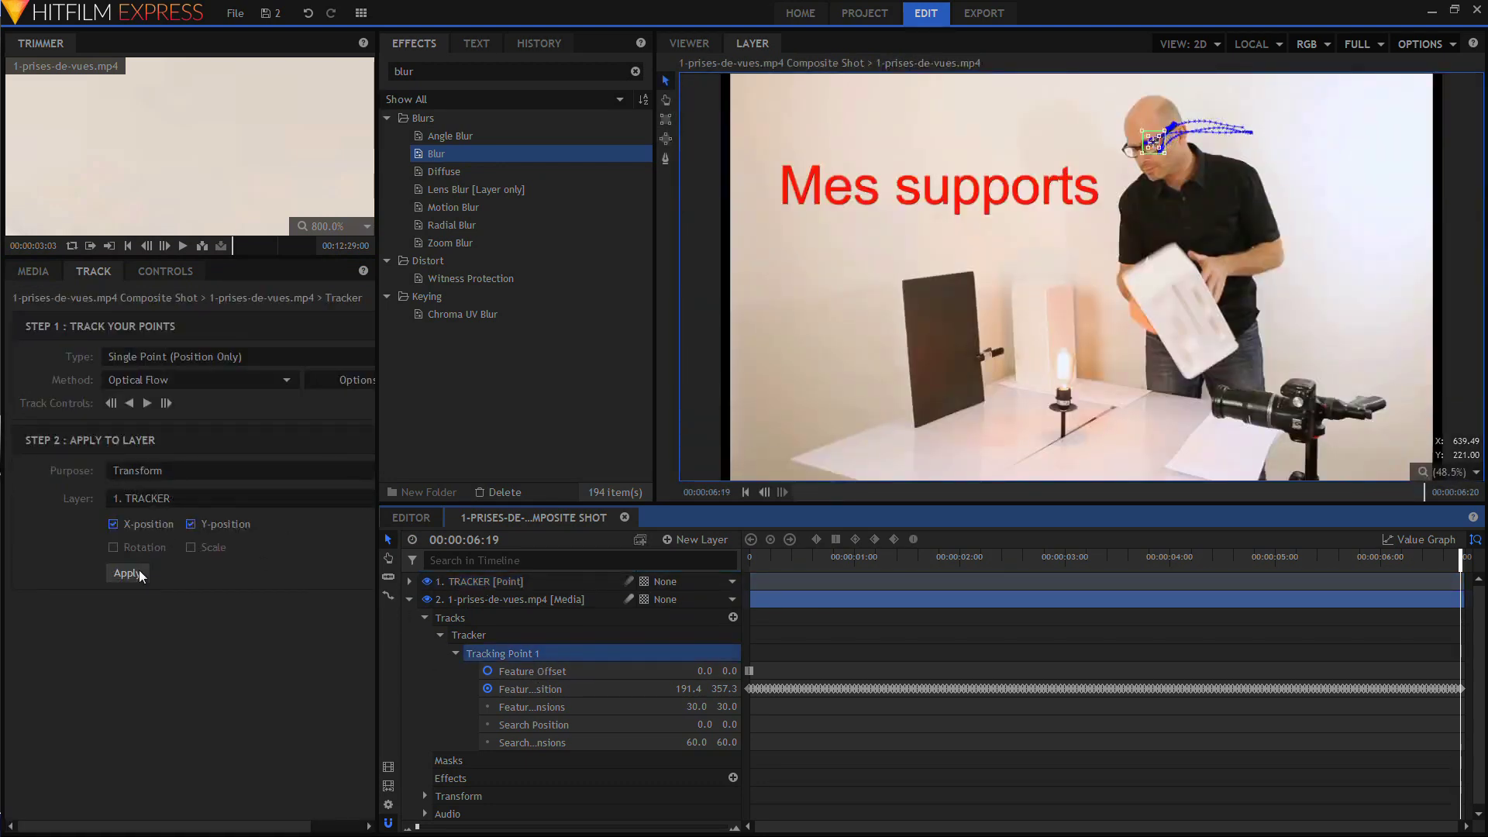
pyautogui.click(410, 581)
pyautogui.click(426, 601)
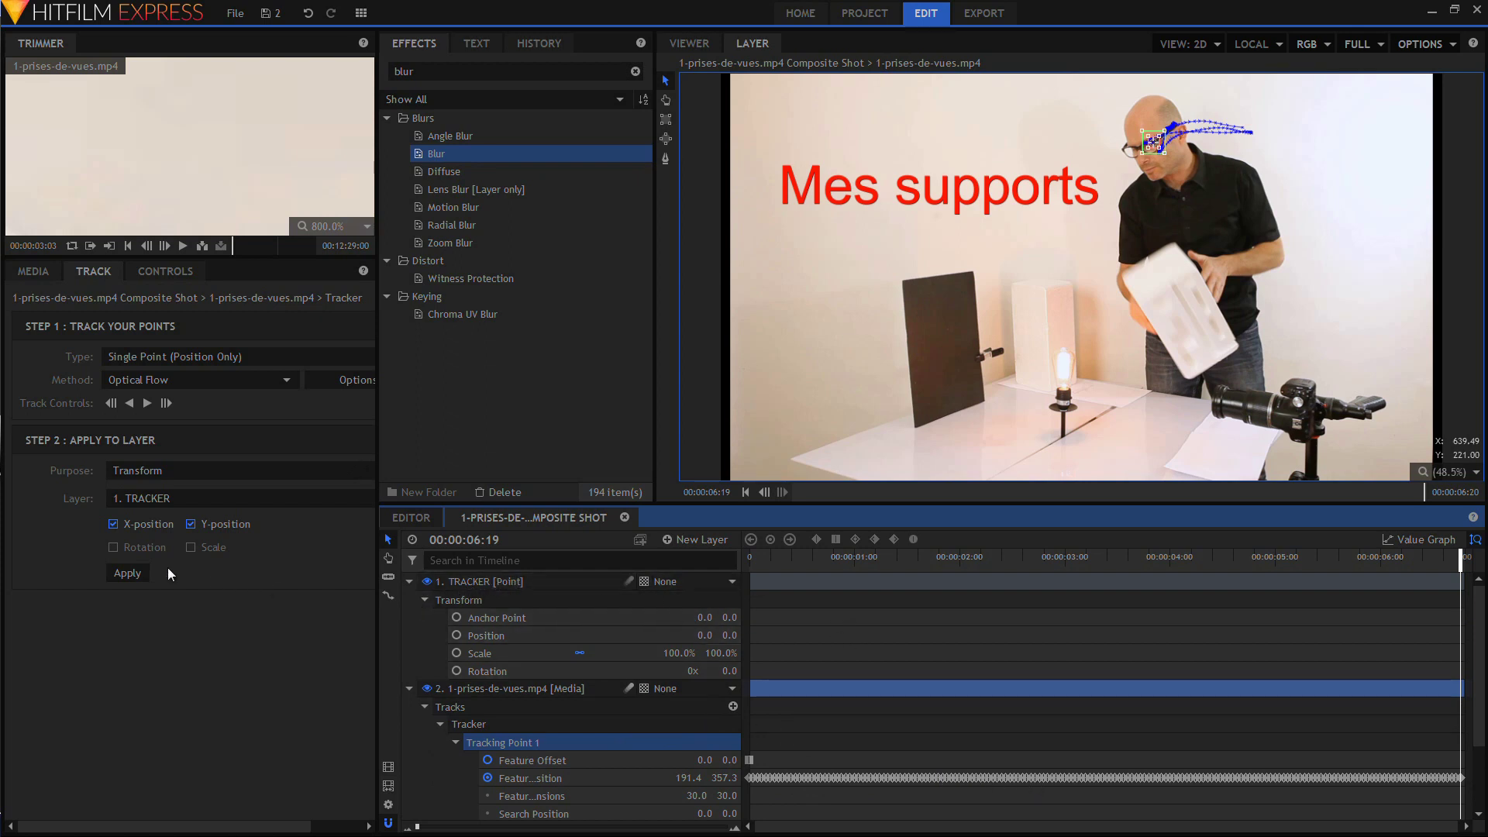
pyautogui.click(128, 574)
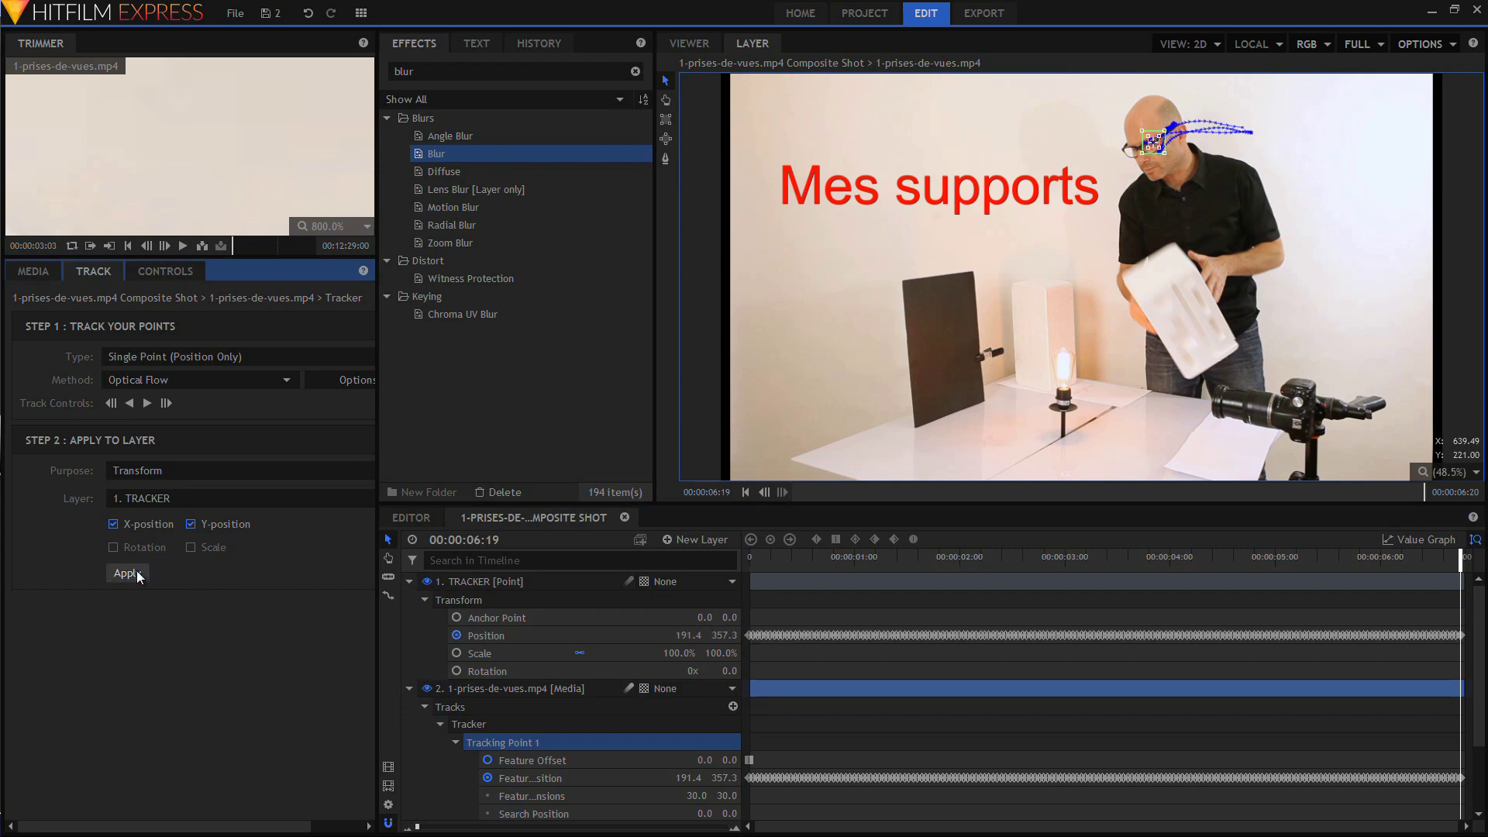
# - Display the composite shot in the viewer, add a grade layer above TRACKER and rename it BLUR
pyautogui.click(584, 583)
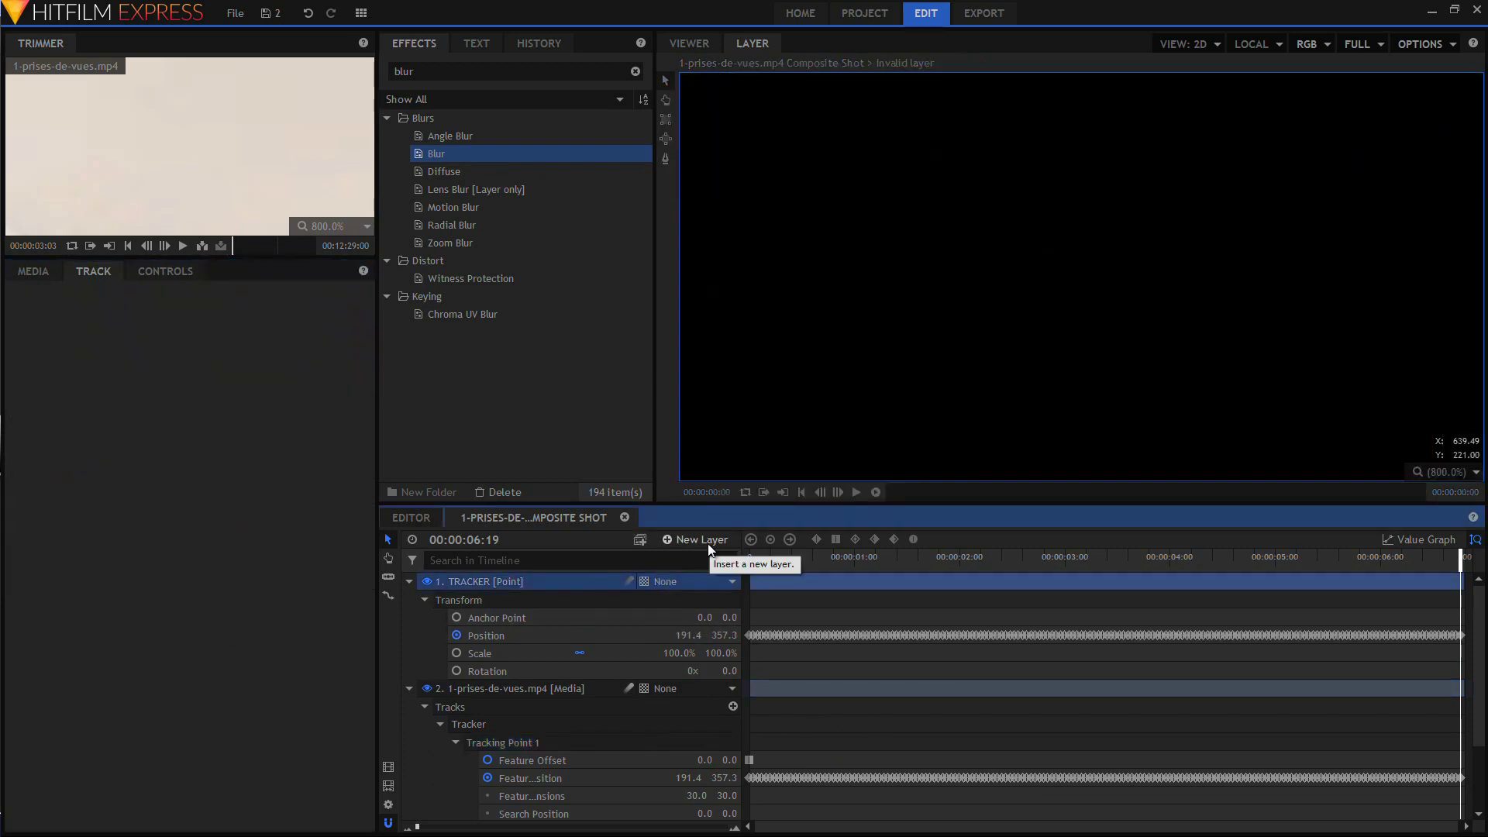
pyautogui.click(687, 40)
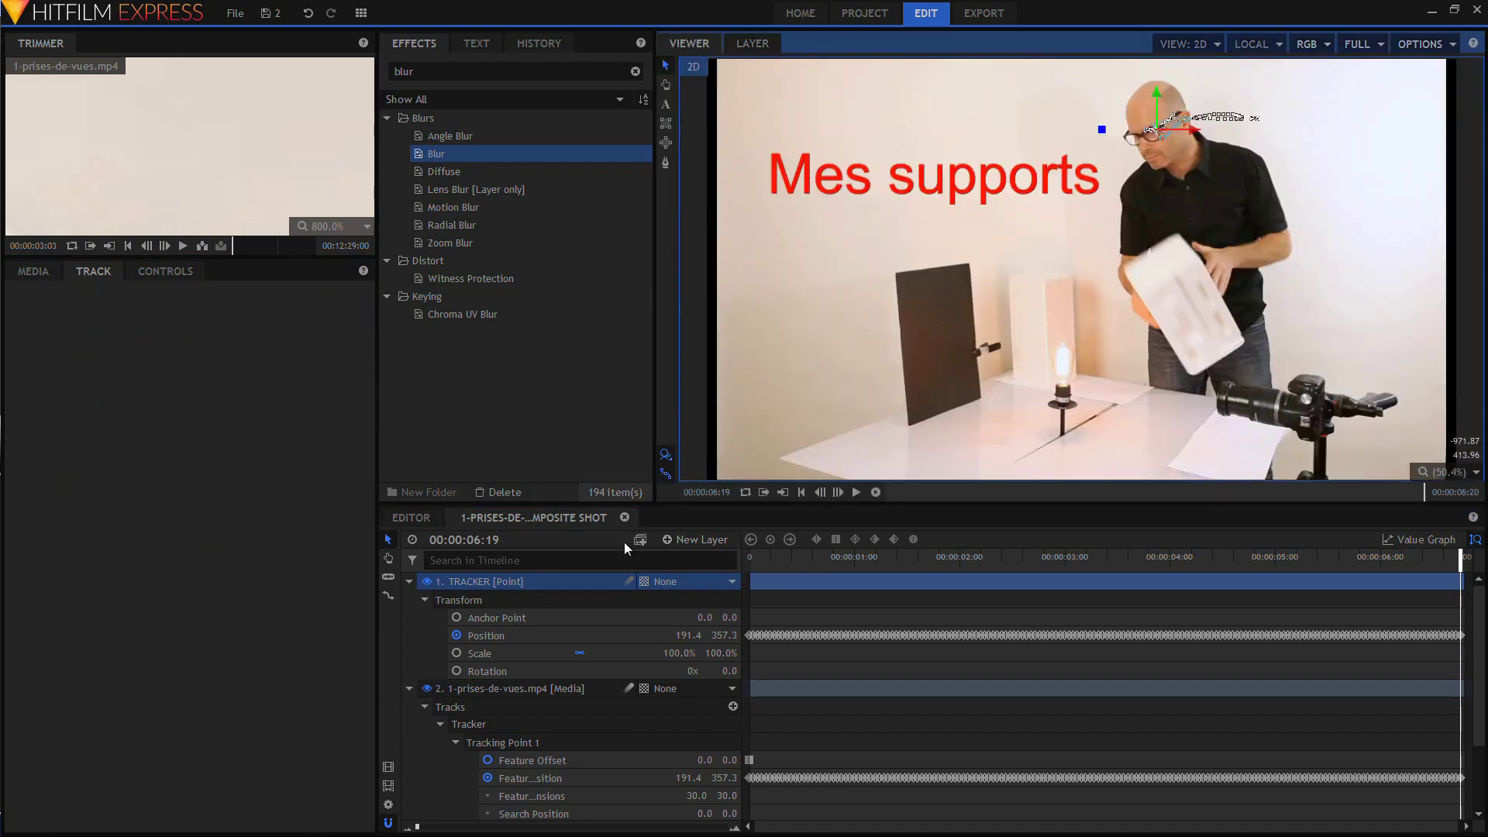
pyautogui.click(704, 541)
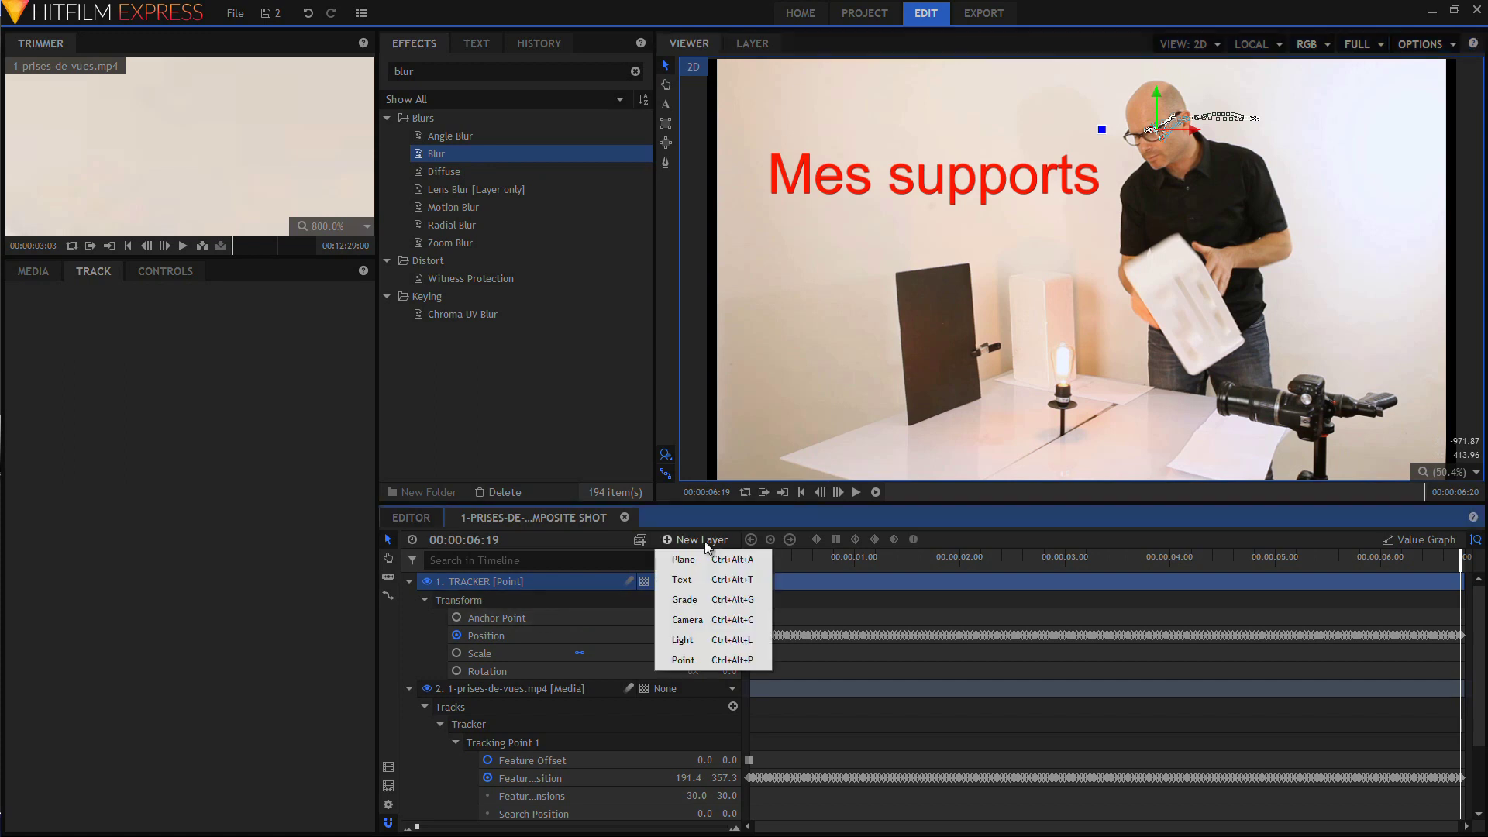
pyautogui.click(691, 600)
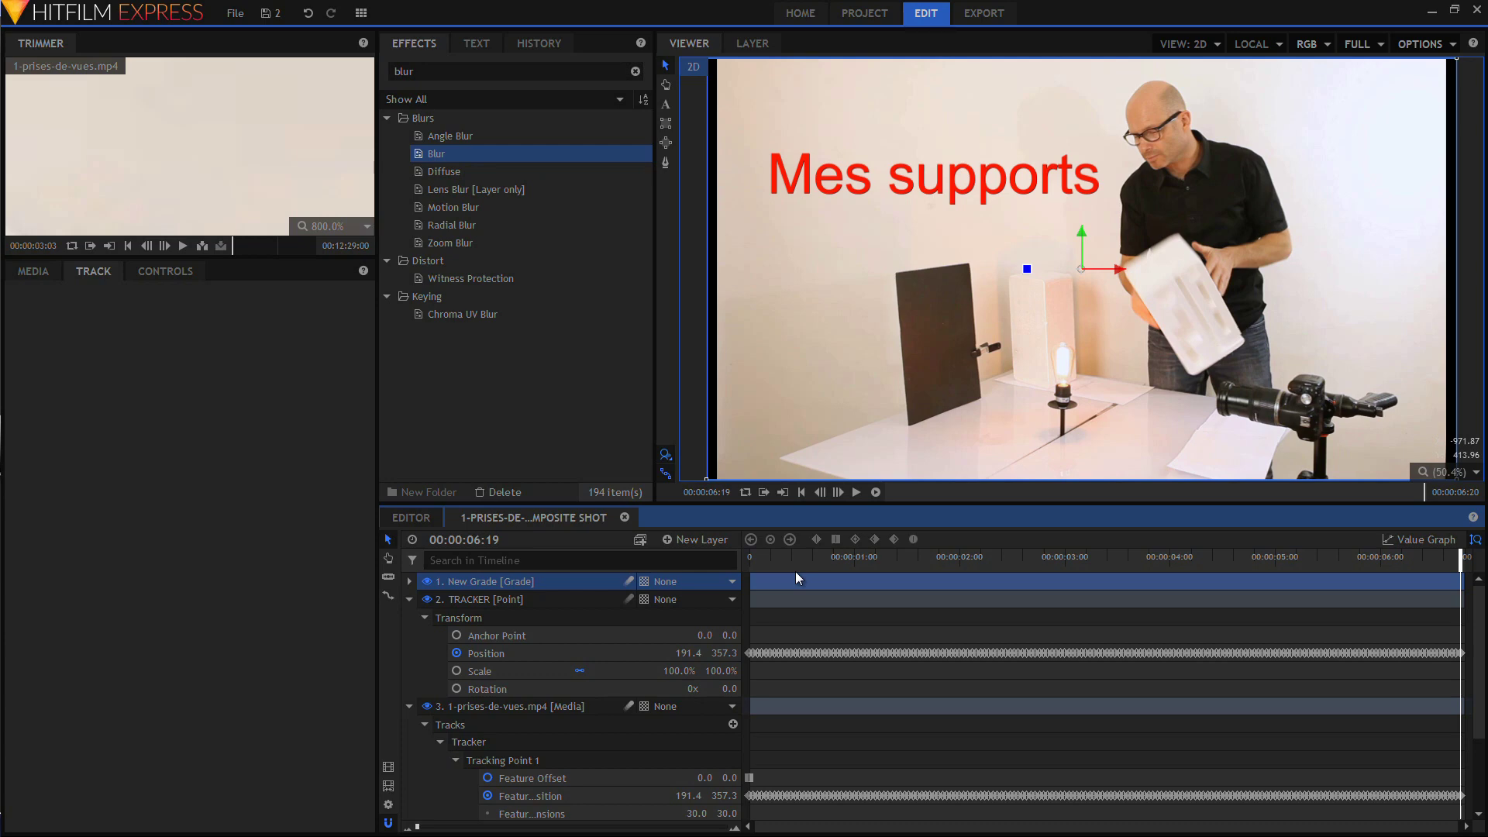
pyautogui.doubleClick(485, 581)
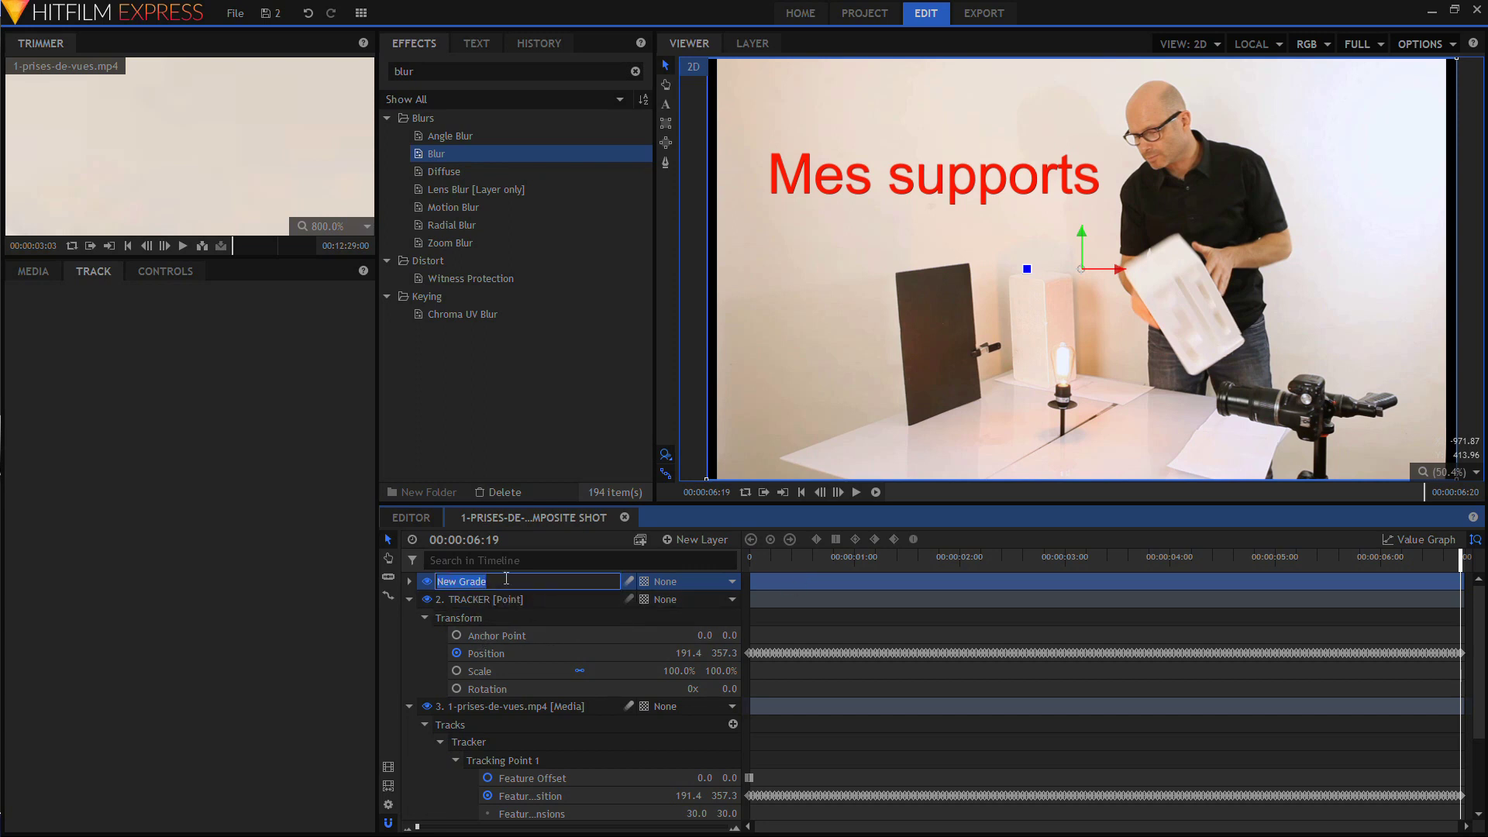
pyautogui.write('BLUR')
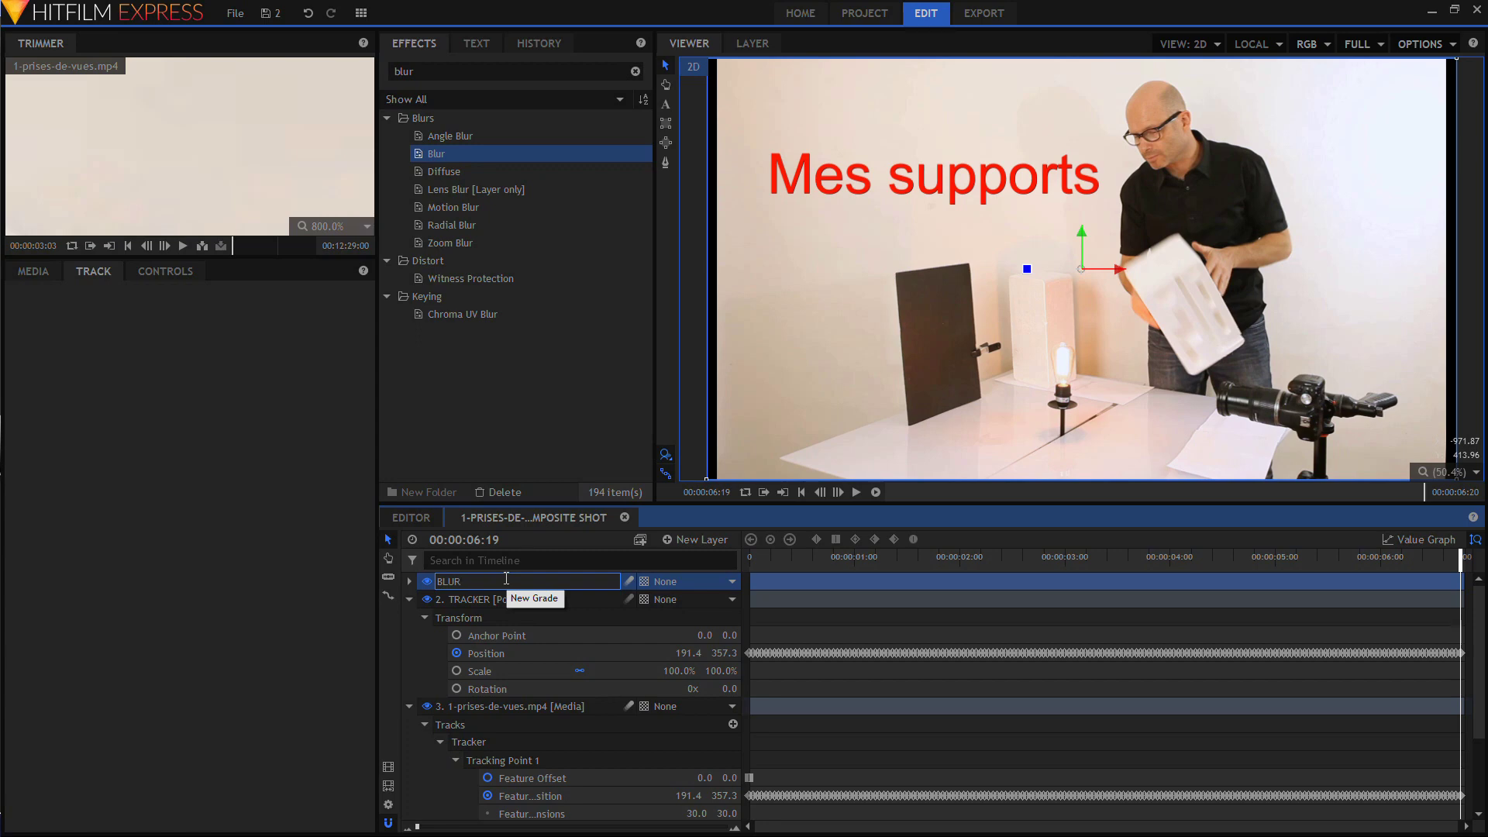
pyautogui.press('Return')
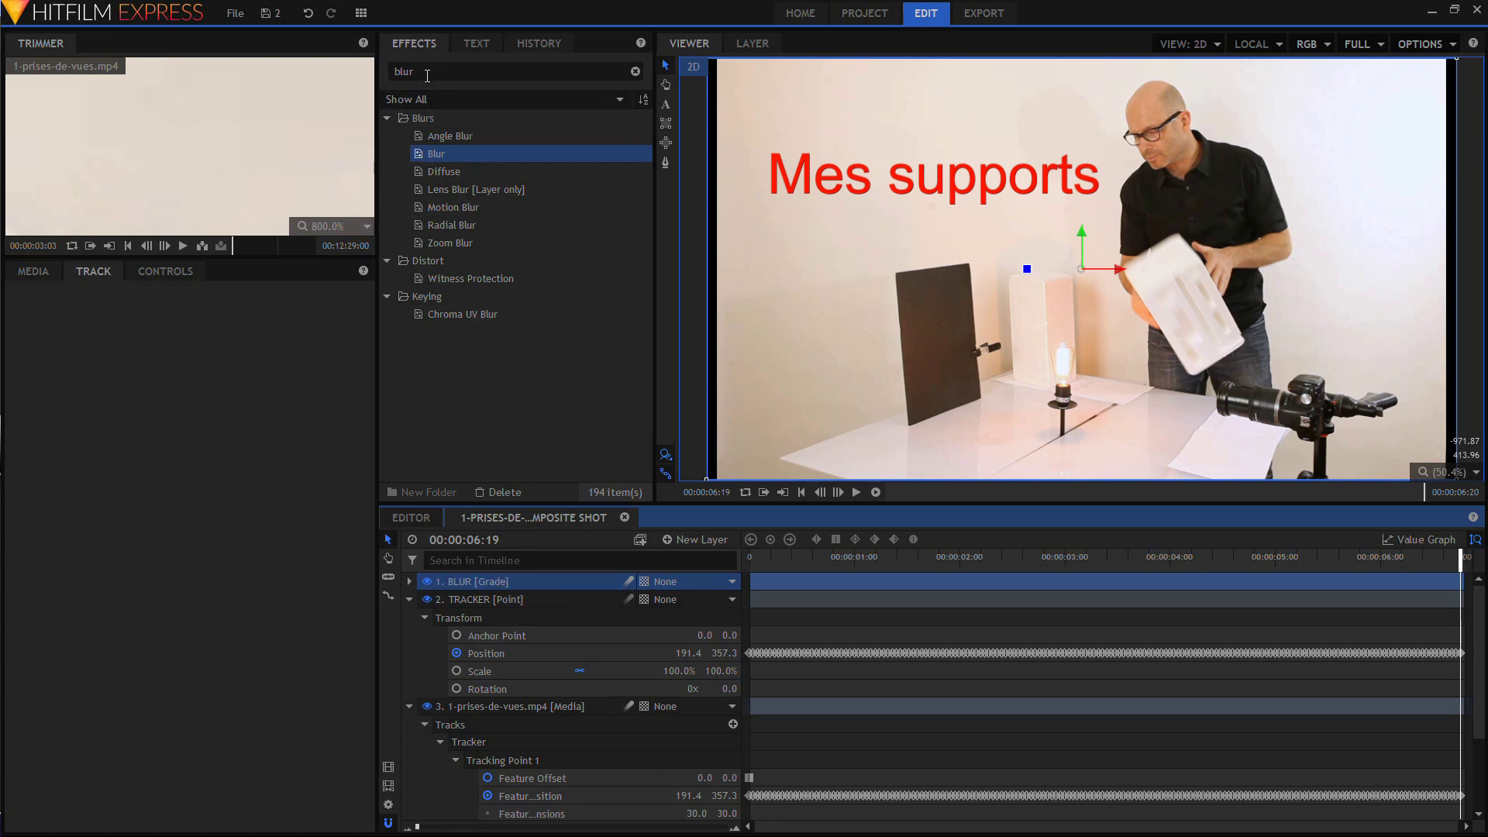
# - Apply the Blur effect to the BLUR grade layer and set its radius to 34.5 px
pyautogui.doubleClick(393, 71)
pyautogui.moveTo(528, 157); pyautogui.dragTo(522, 579)
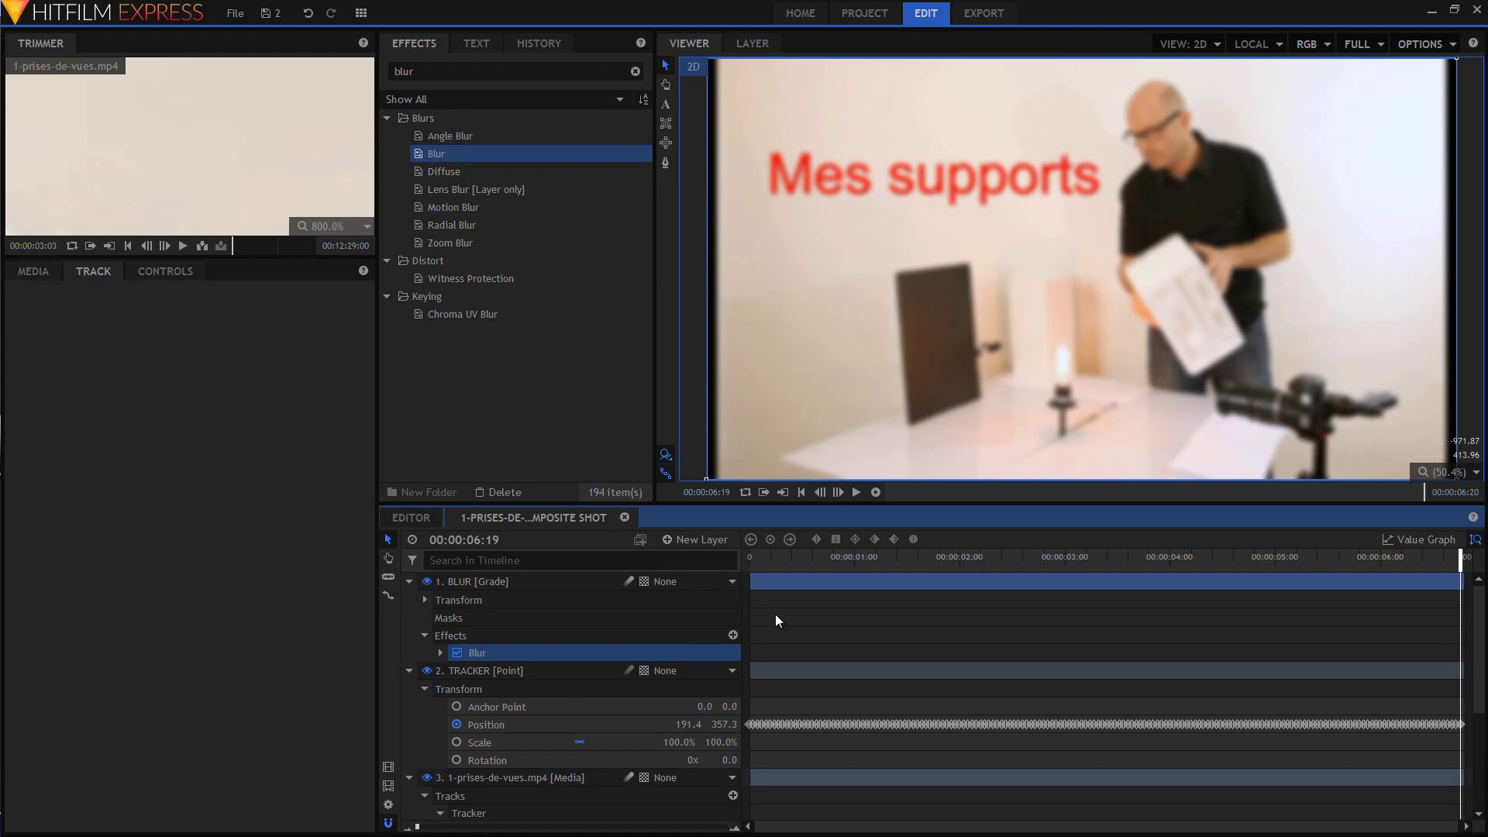
pyautogui.click(441, 652)
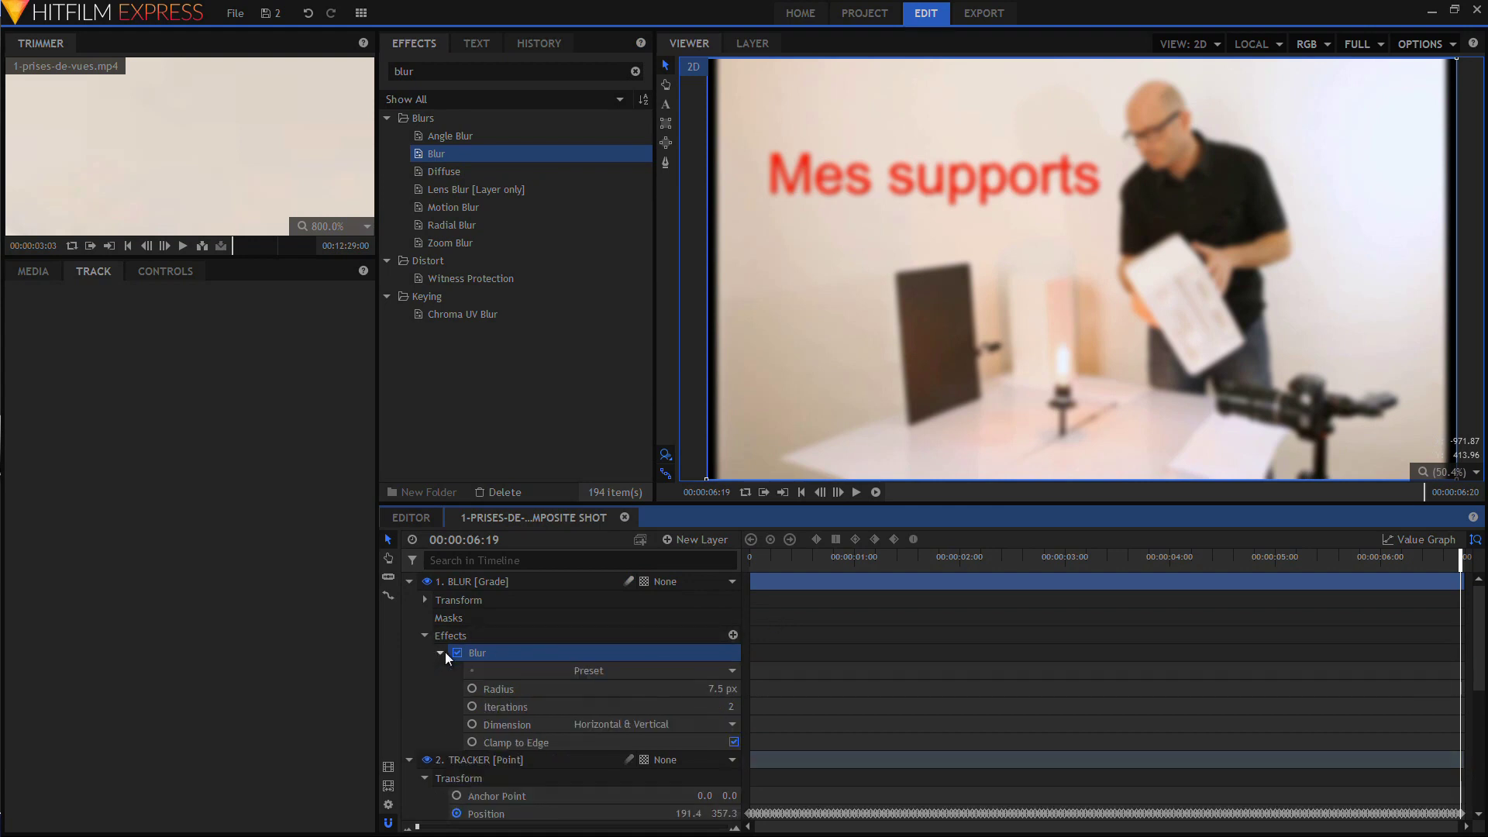
pyautogui.moveTo(738, 687); pyautogui.dragTo(721, 690)
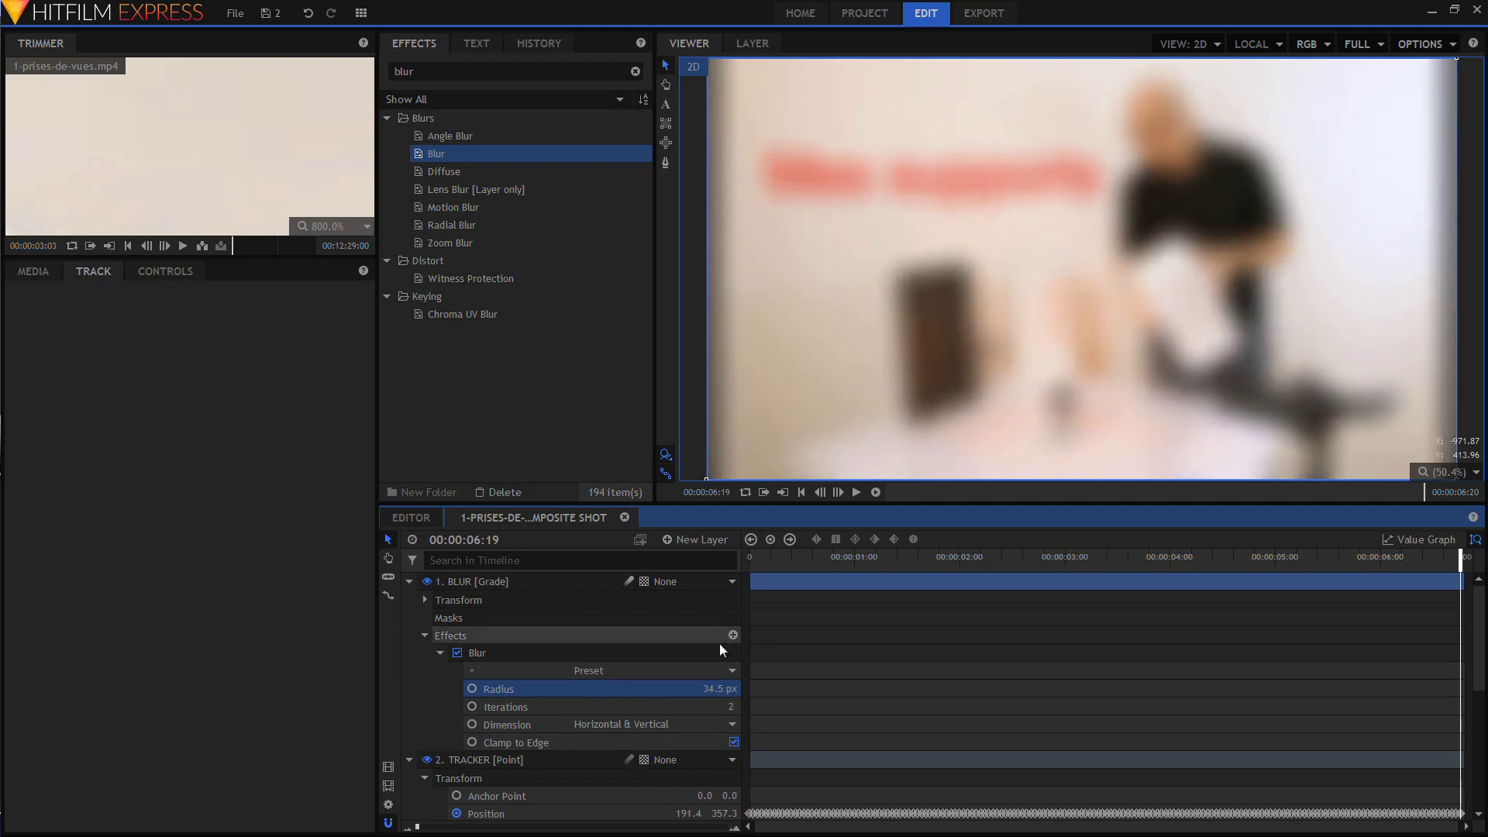
# - With the Blur effect temporarily disabled, draw an elliptical mask around the man's head on the BLUR layer, and re-enable the effect
pyautogui.click(458, 655)
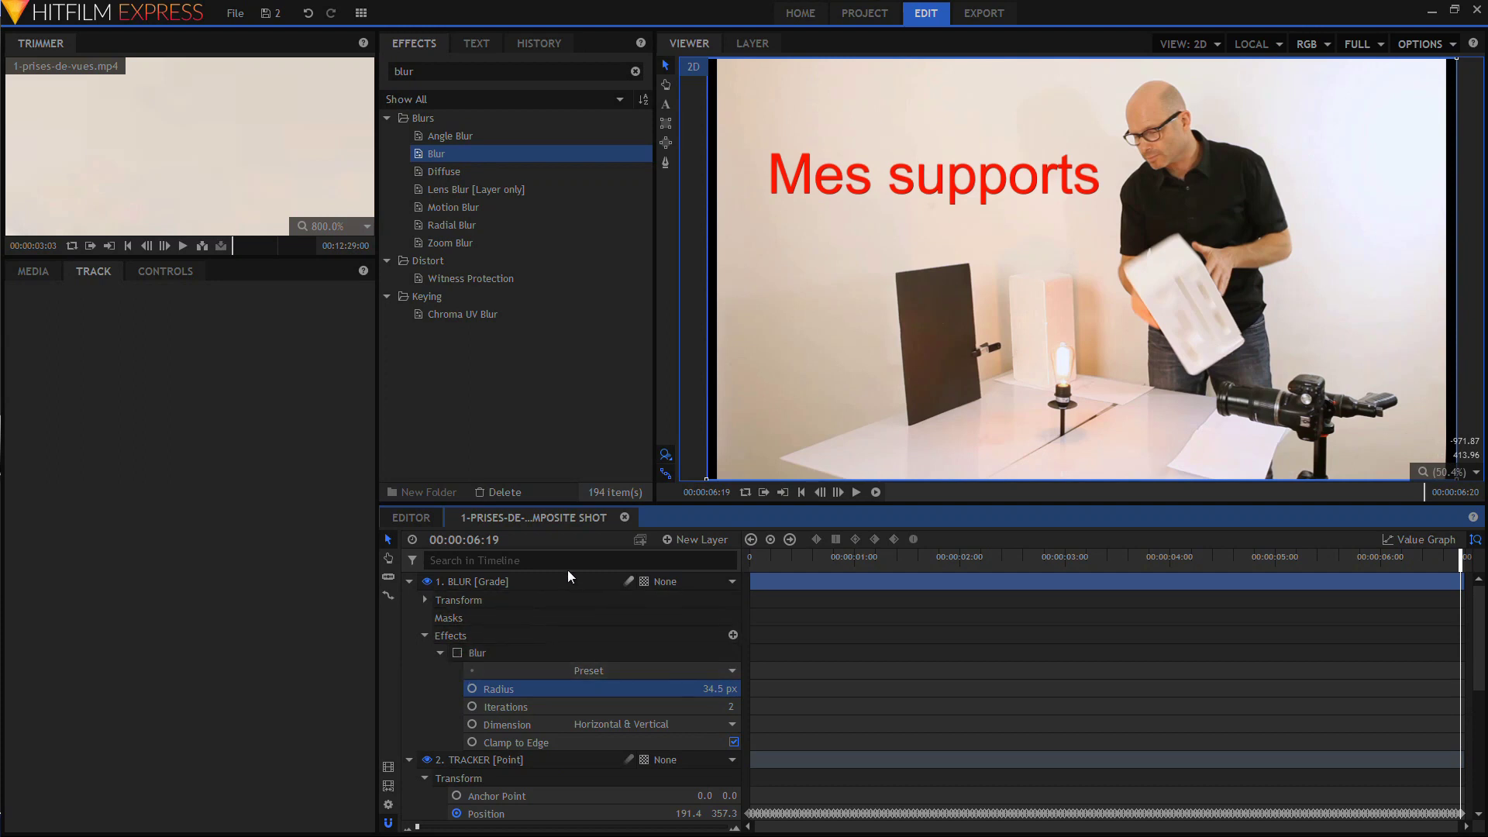
pyautogui.click(514, 579)
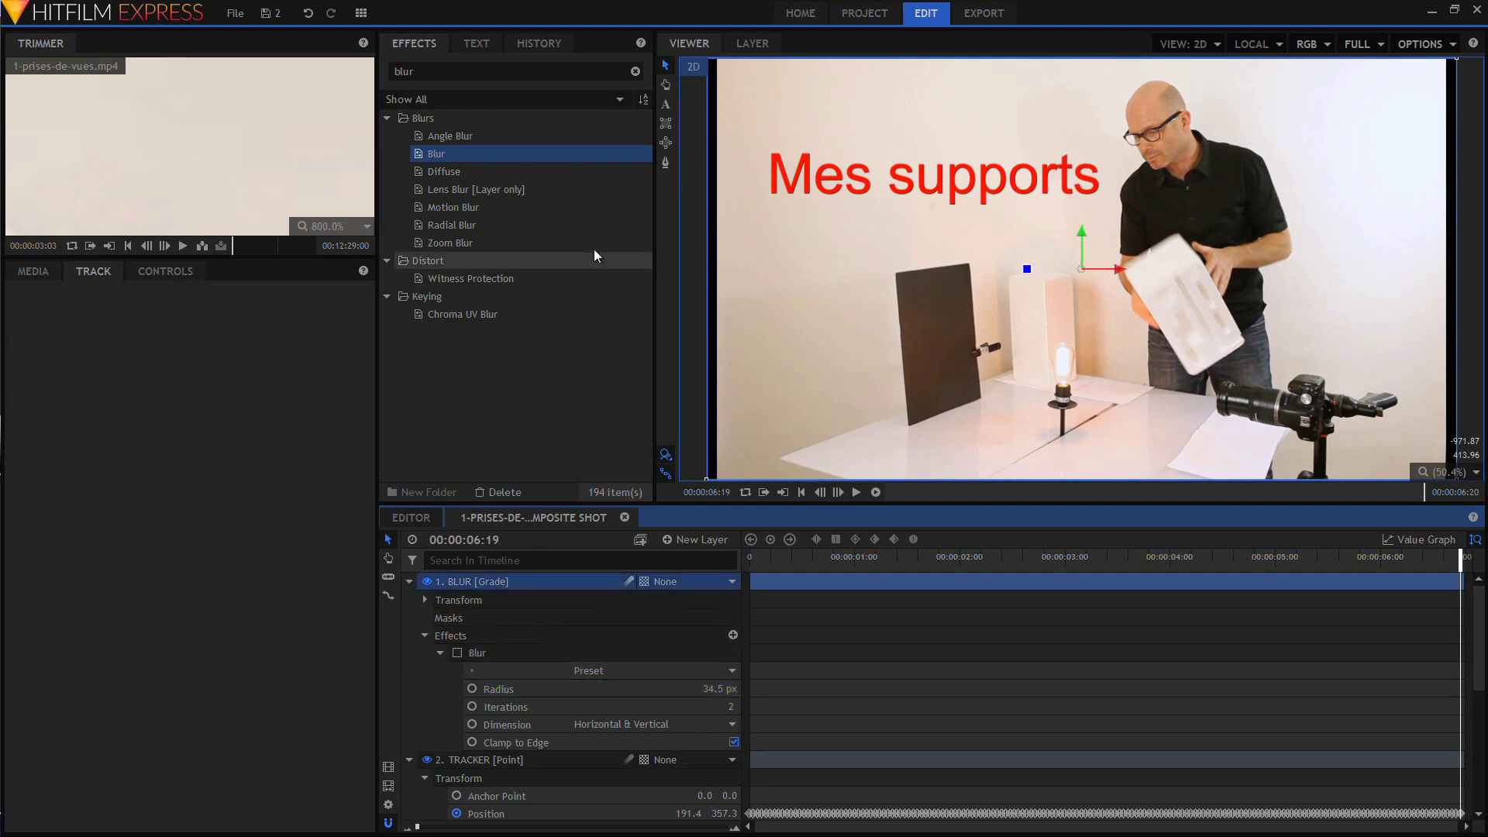
pyautogui.click(666, 146)
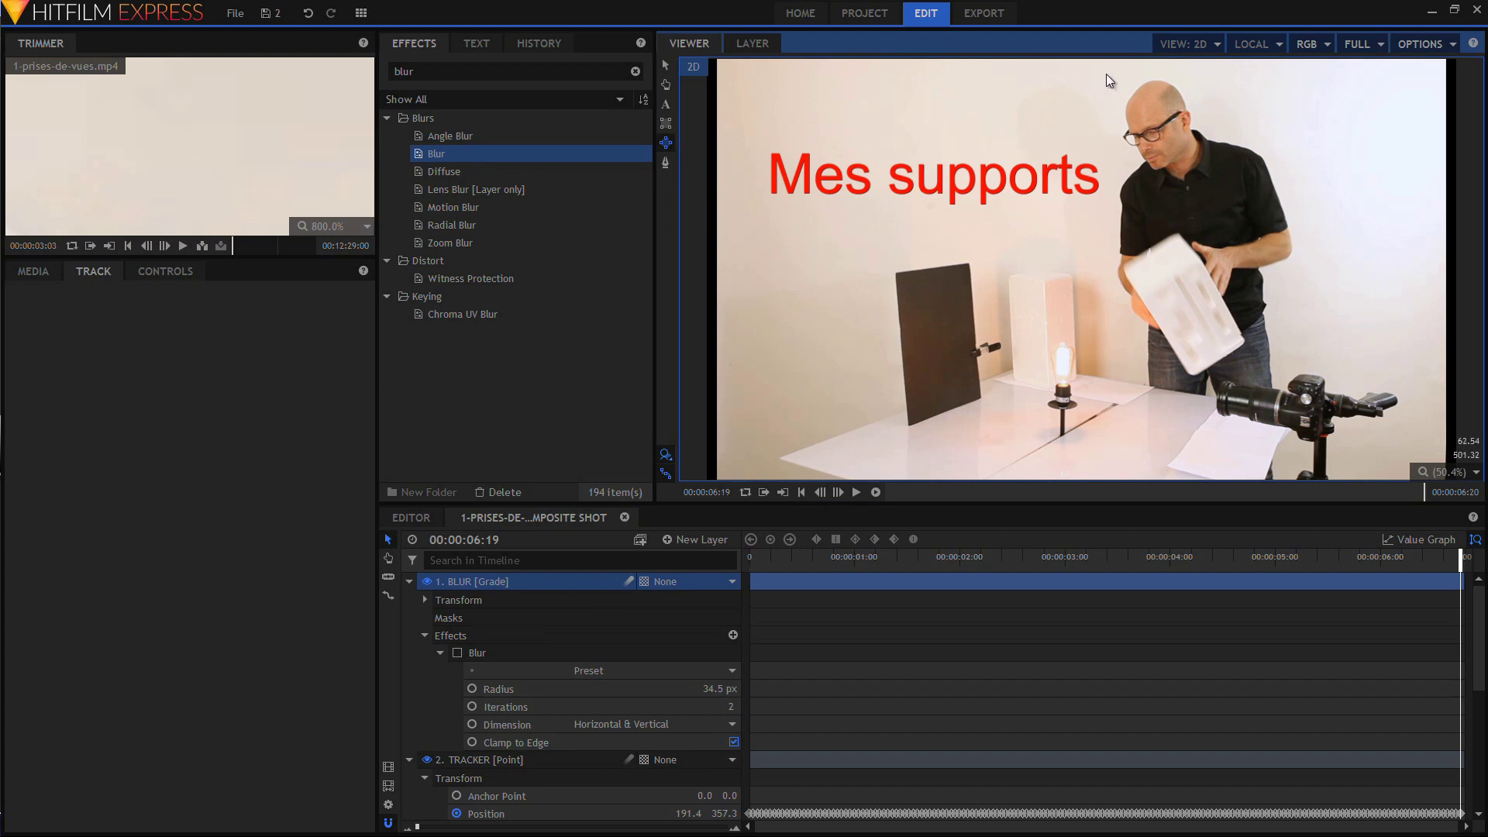
pyautogui.moveTo(1105, 73); pyautogui.dragTo(1222, 195)
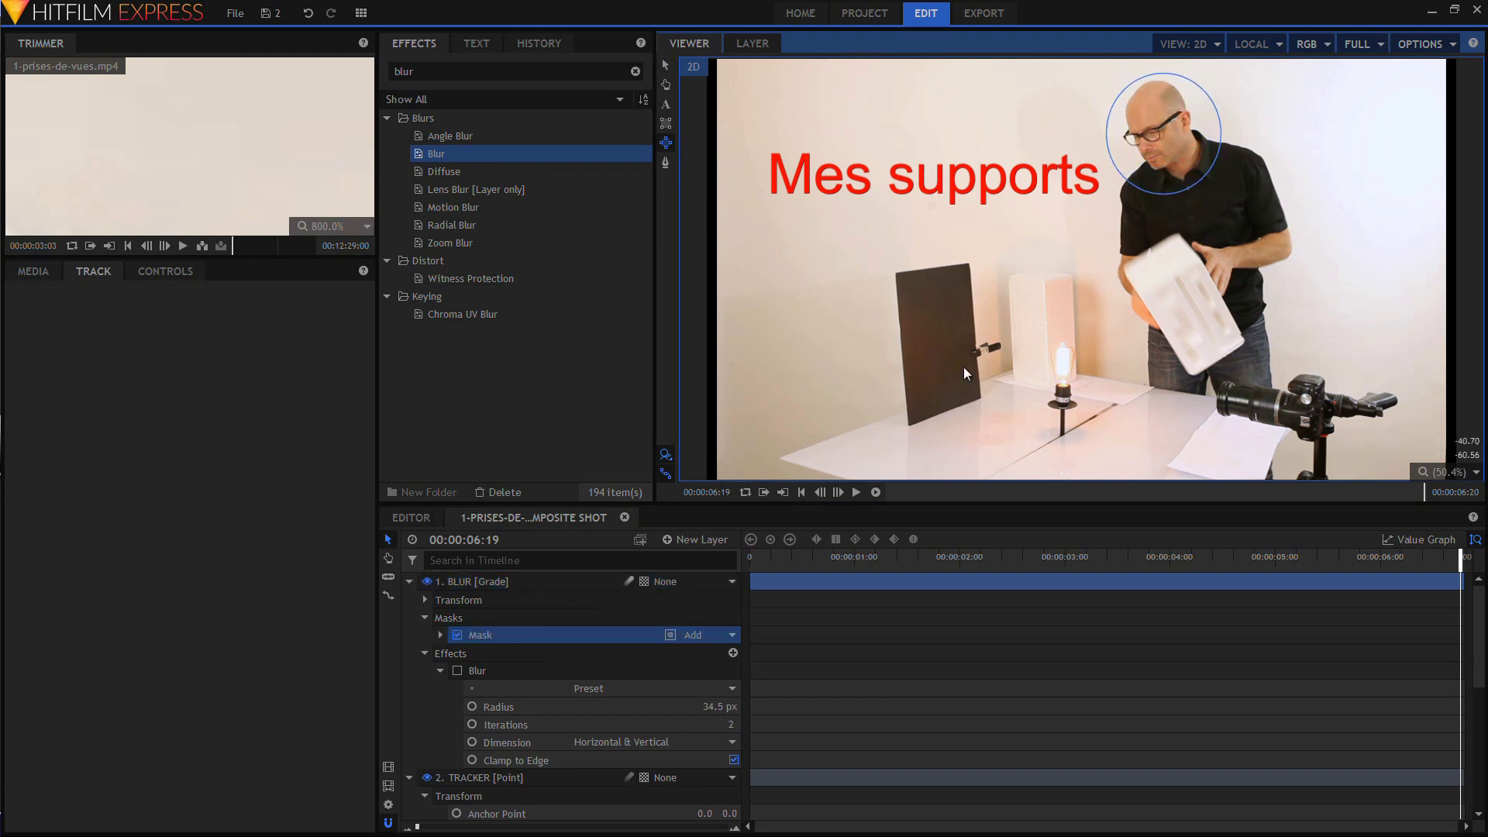
pyautogui.click(458, 671)
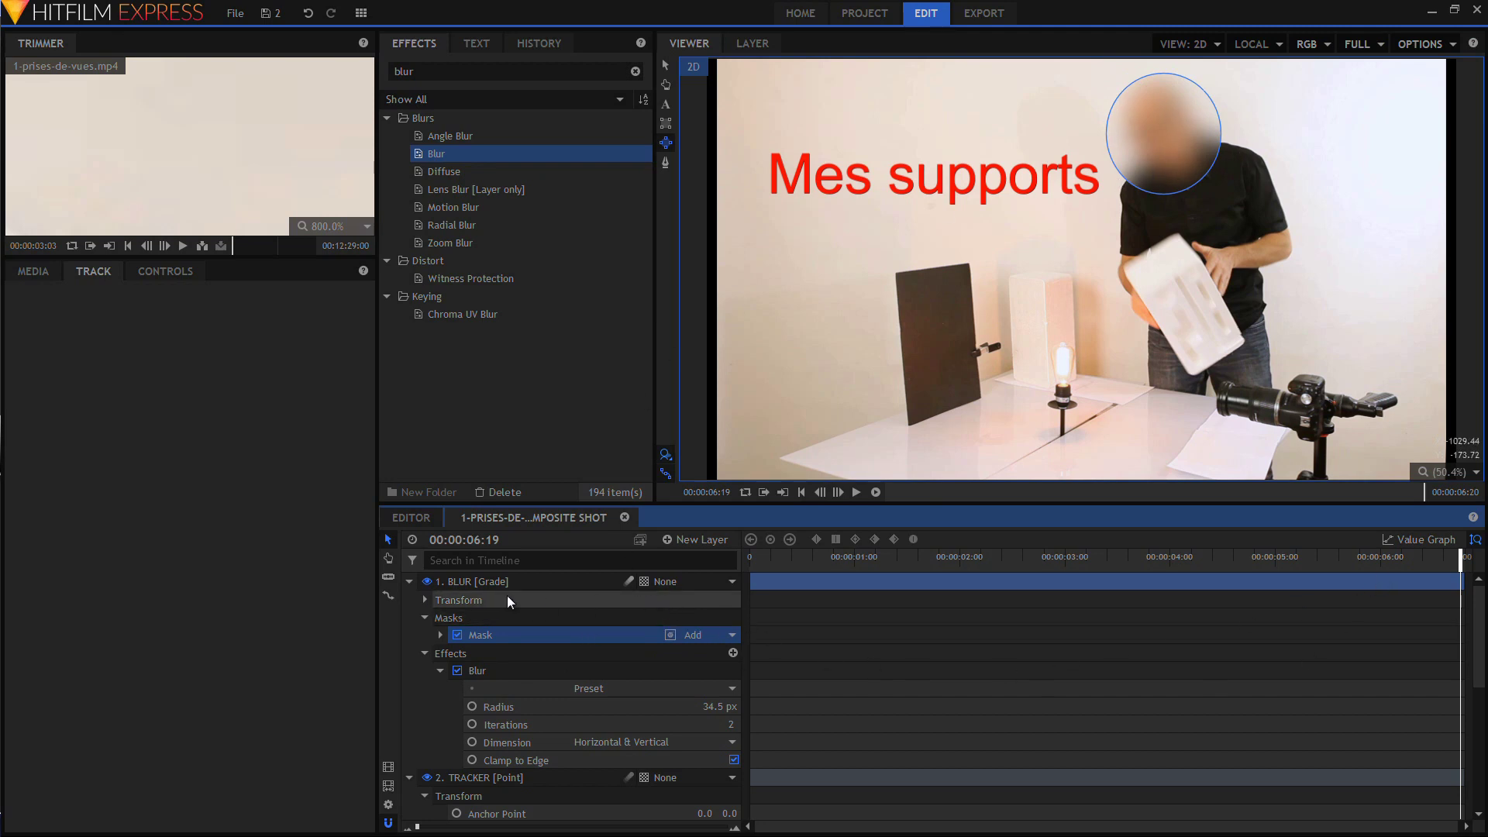
# - Parent the BLUR layer to the TRACKER layer and play the composite shot from the beginning to check the moving blur
pyautogui.click(473, 583)
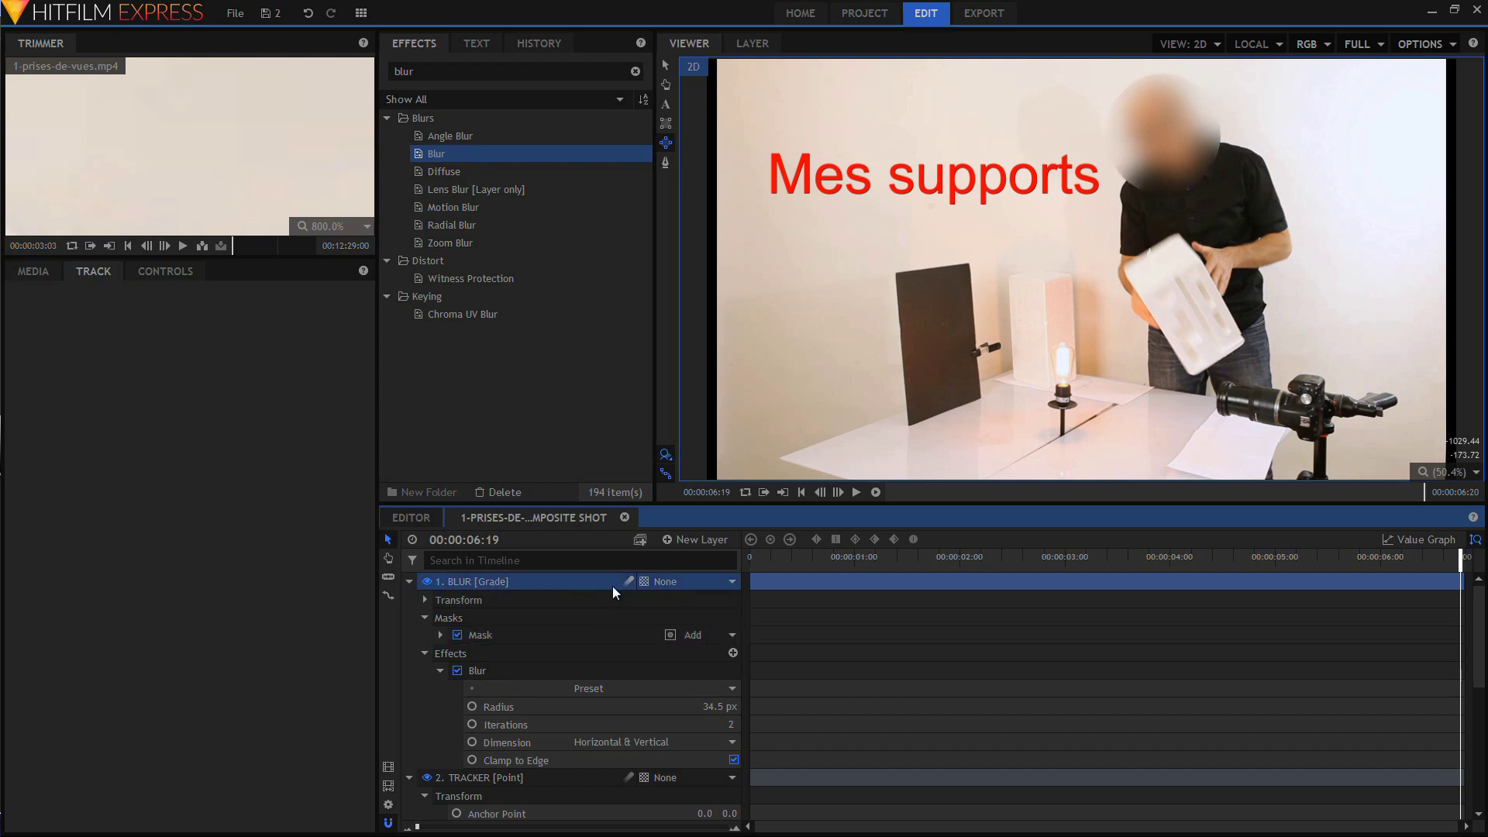
pyautogui.click(676, 583)
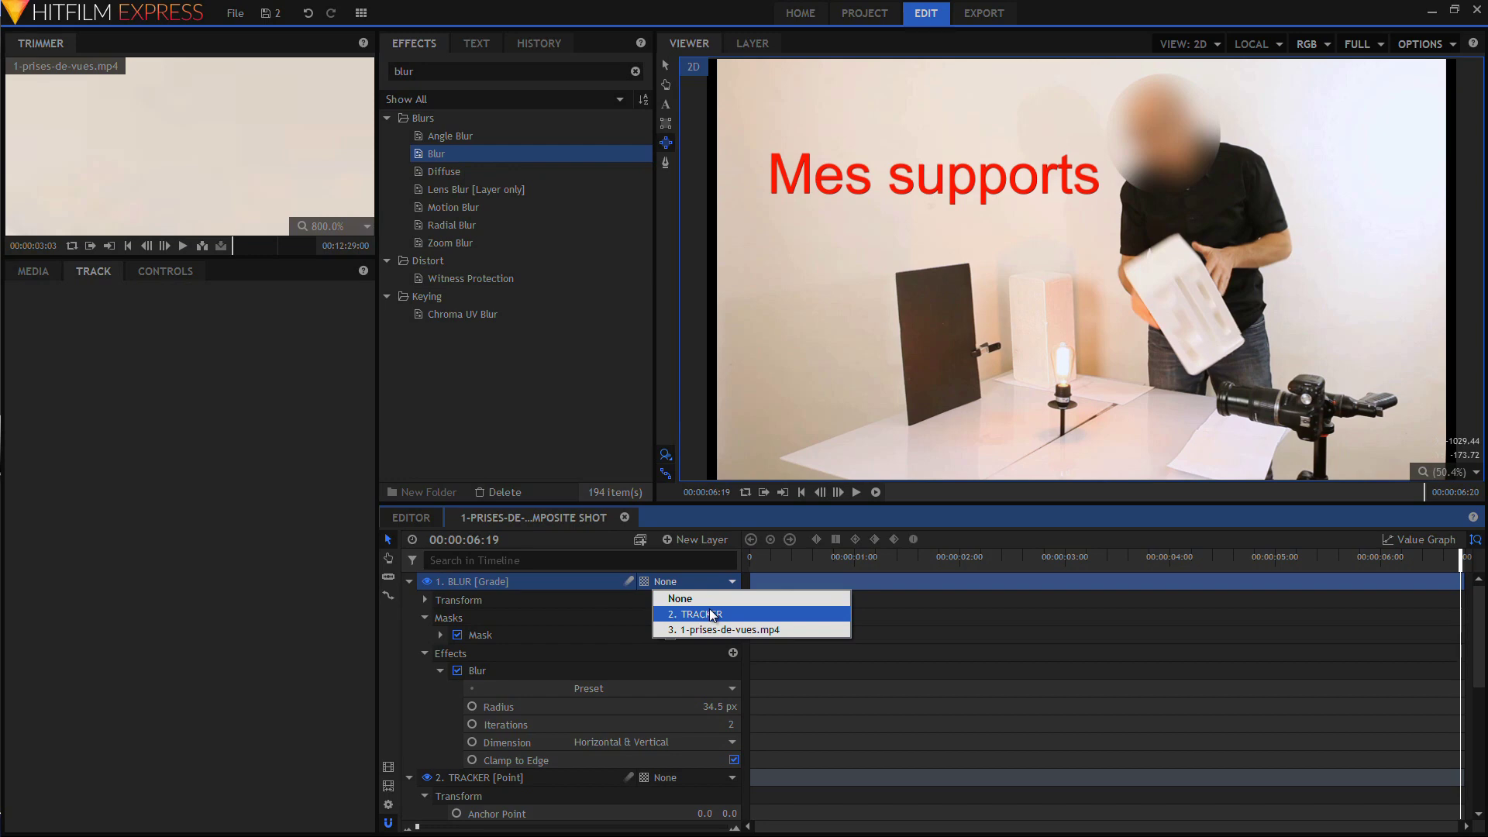
pyautogui.click(714, 615)
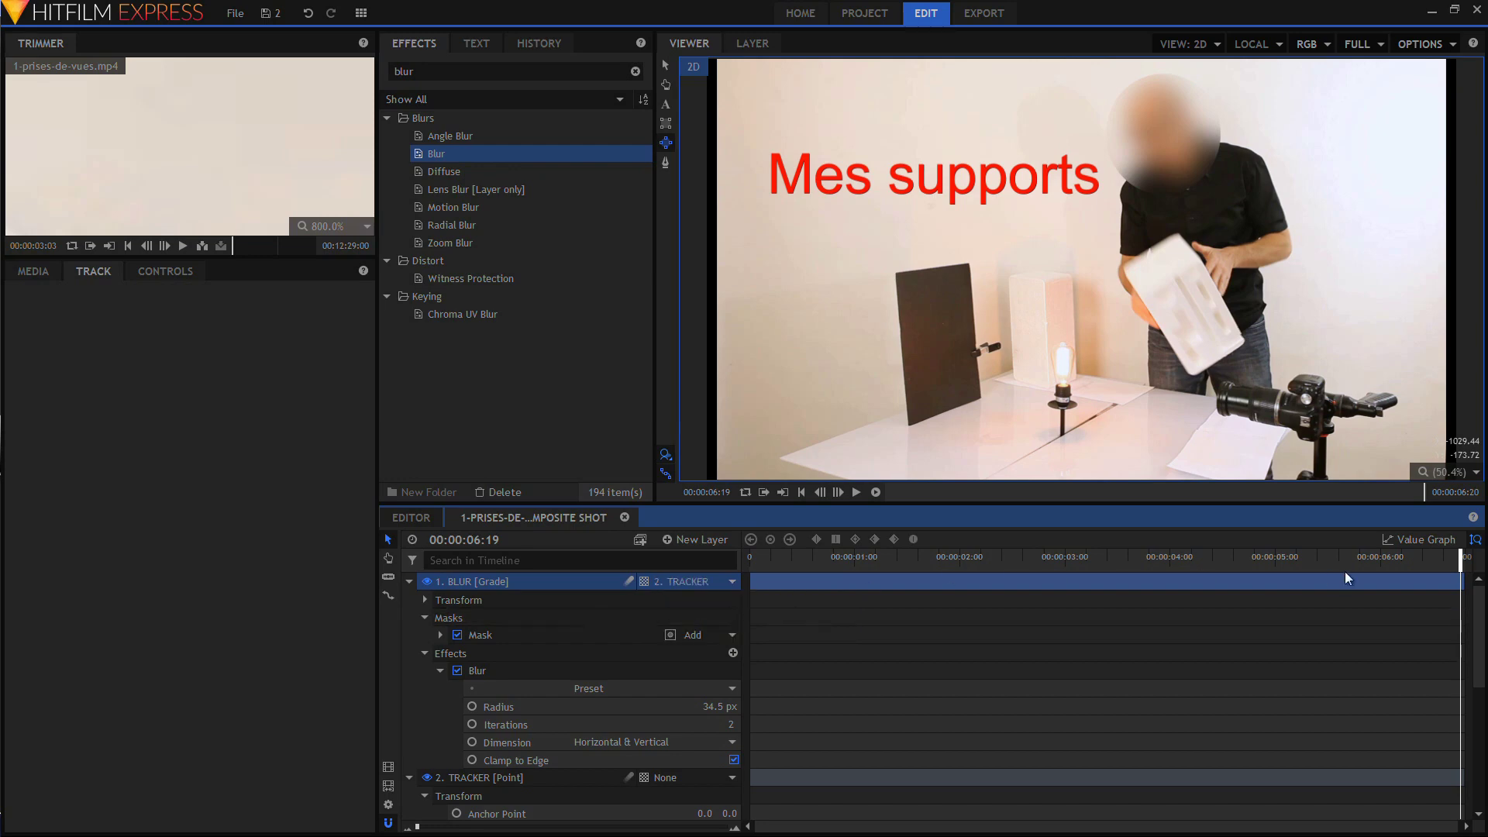
pyautogui.press('Home')
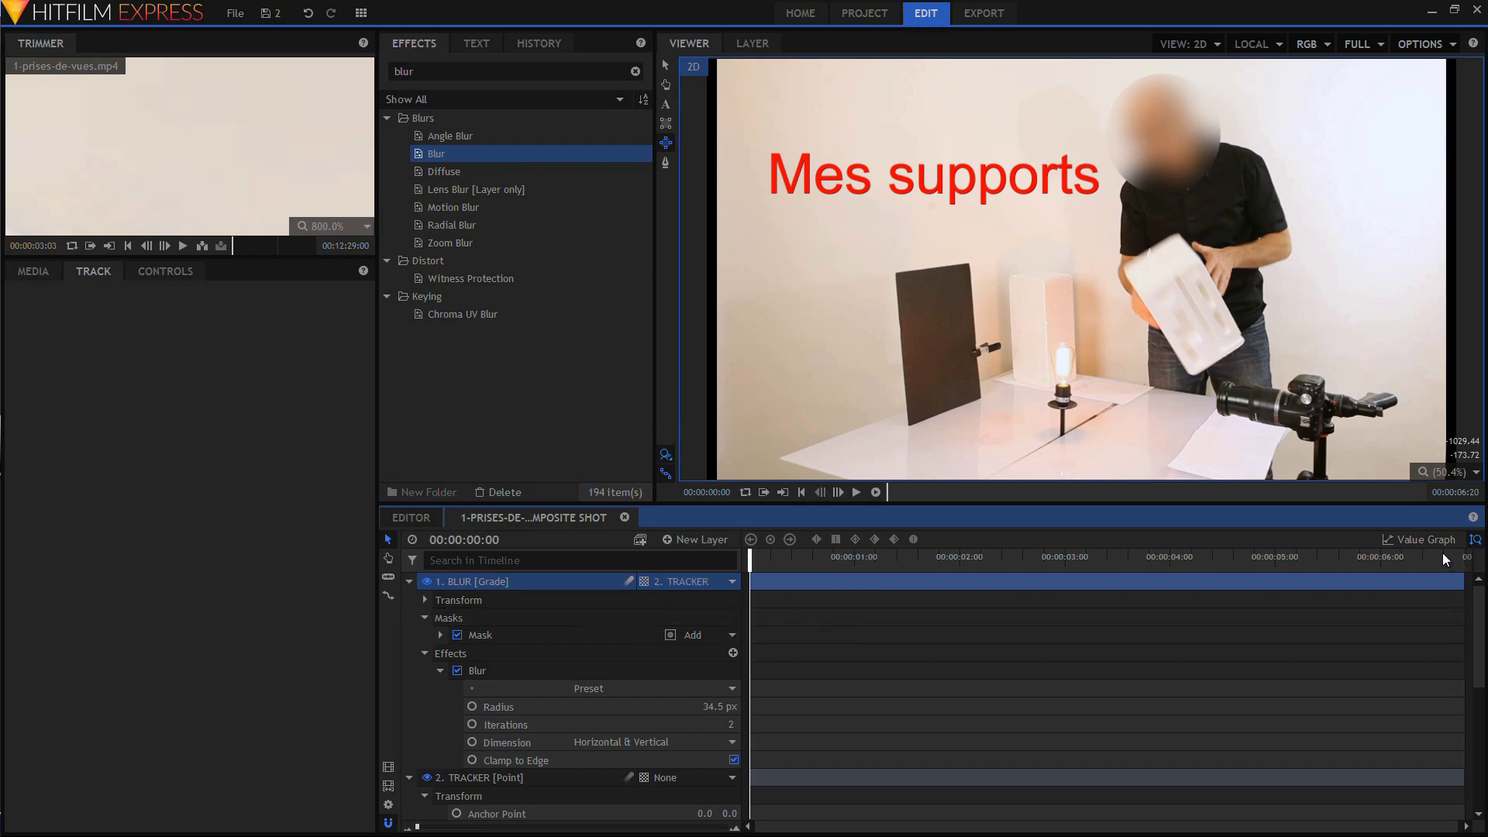
pyautogui.click(855, 493)
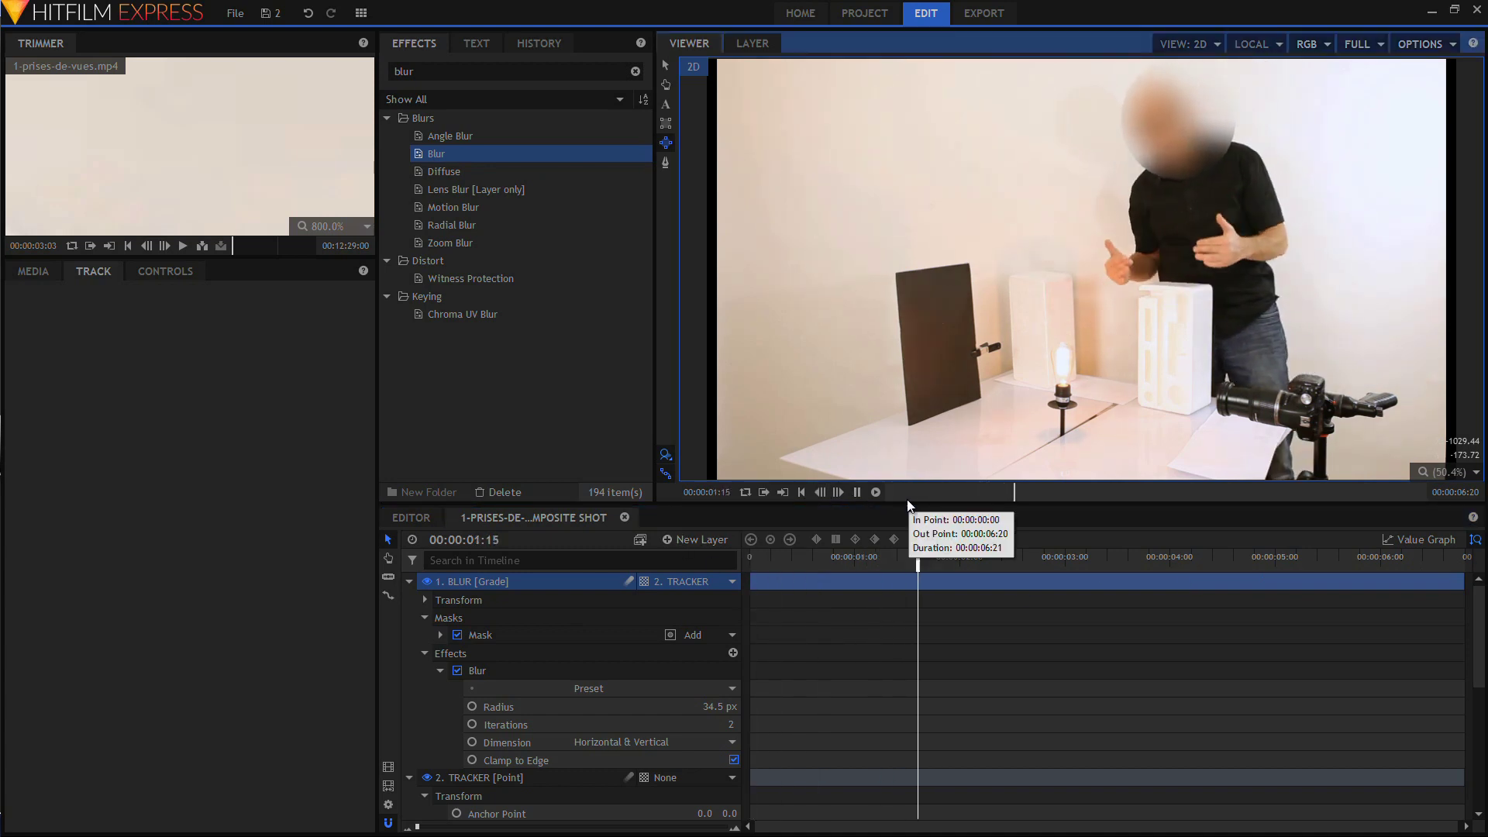